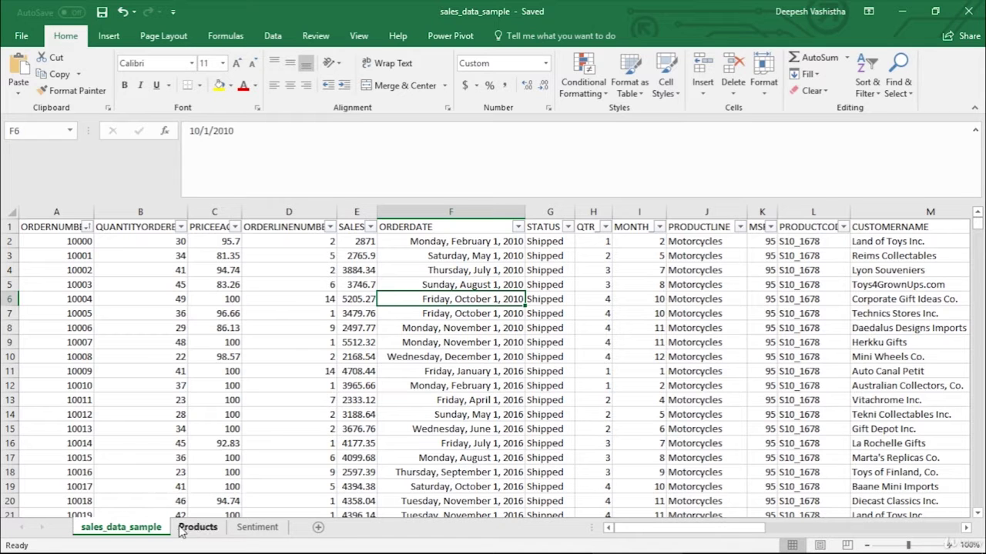
Review the product image links on the Products sheet and the Sentiment sheet, and return to the sales_data_sample sheet.
{"action": "mouse_move", "coordinate": [689, 529]}
{"action": "left_mouse_down"}
{"action": "mouse_move", "coordinate": [877, 529]}
{"action": "mouse_move", "coordinate": [684, 530]}
{"action": "left_mouse_up"}
{"action": "left_click", "coordinate": [203, 530]}
{"action": "left_click", "coordinate": [66, 312]}
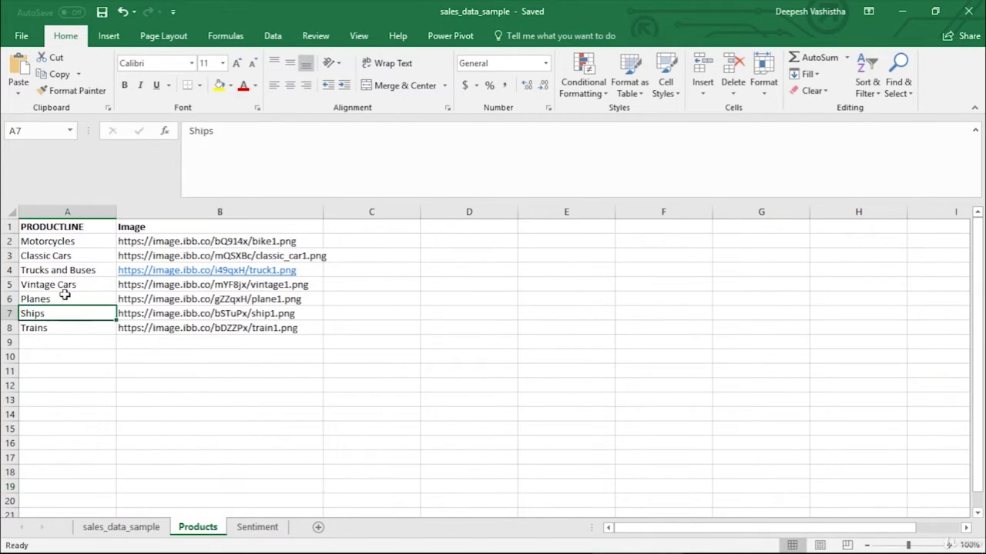
{"action": "left_click", "coordinate": [169, 240]}
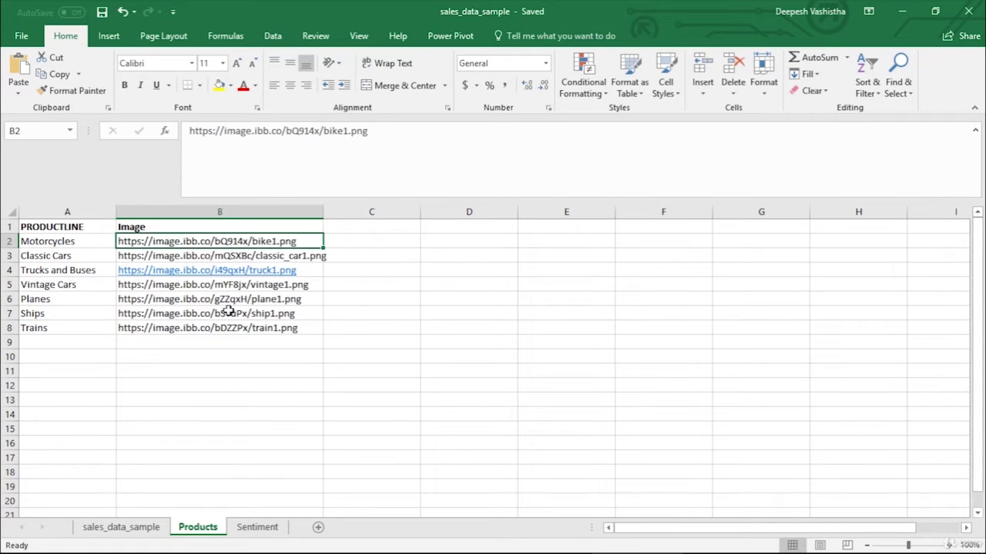
{"action": "left_click", "coordinate": [262, 527]}
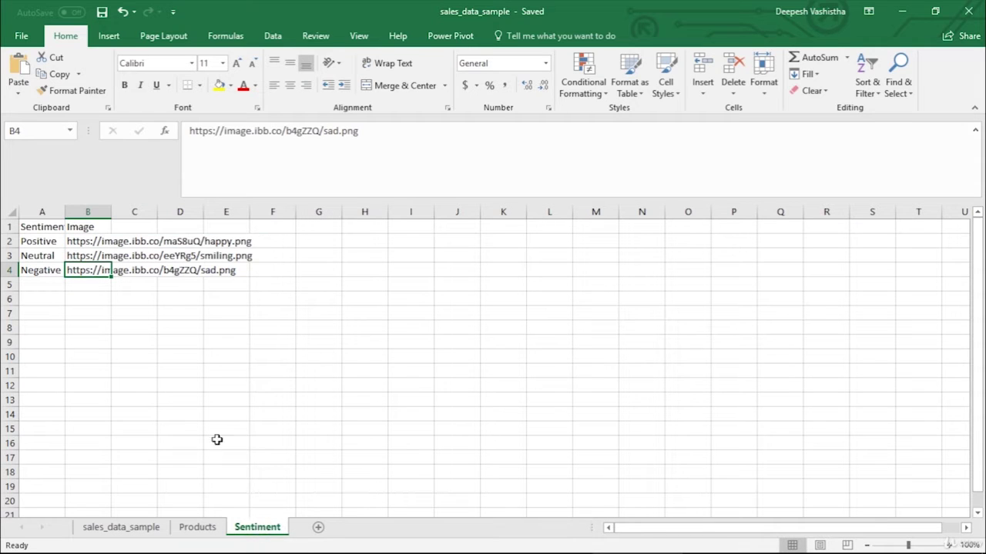
{"action": "left_click", "coordinate": [135, 527]}
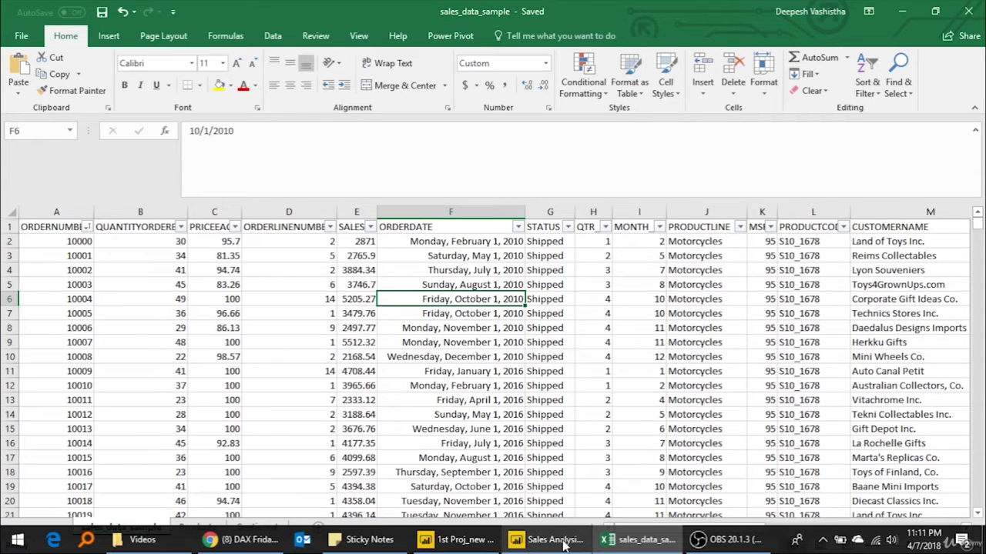
Switch to the Sales Analysis report in Power BI Desktop and inspect the fields of the sales_data_sample table.
{"action": "left_click", "coordinate": [560, 542]}
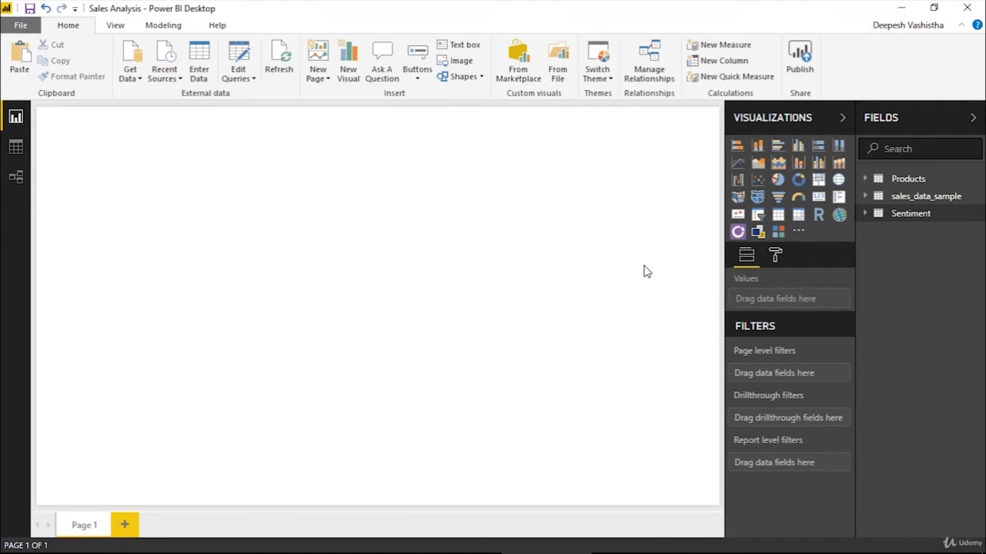
{"action": "left_click", "coordinate": [863, 198]}
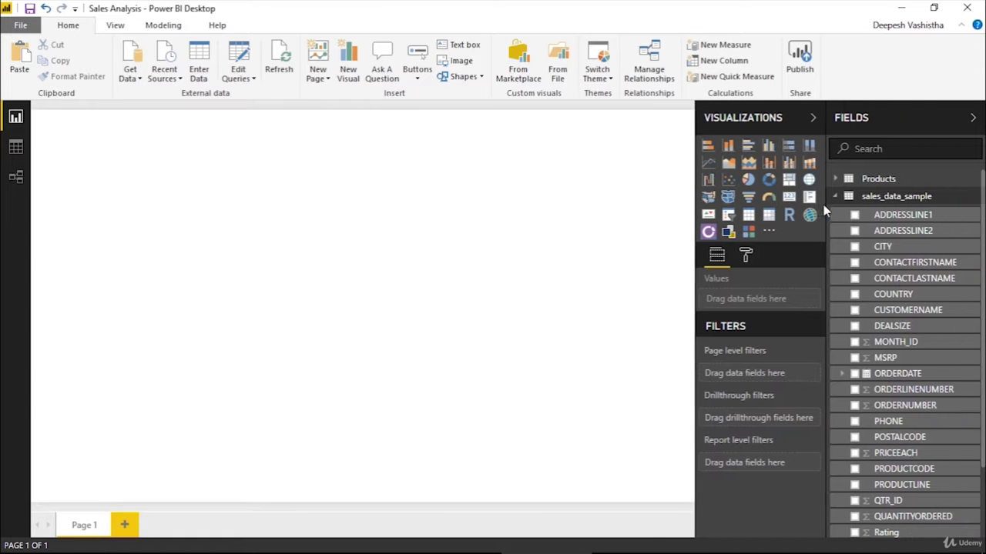
{"action": "left_click", "coordinate": [818, 197]}
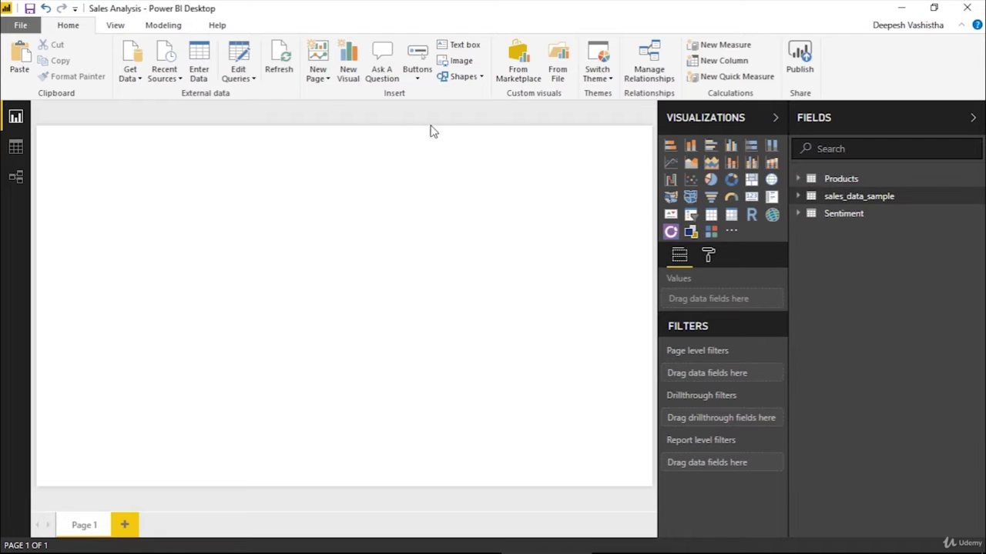
Open the report's queries for editing and examine the columns of the sales_data_sample query.
{"action": "left_click", "coordinate": [238, 66]}
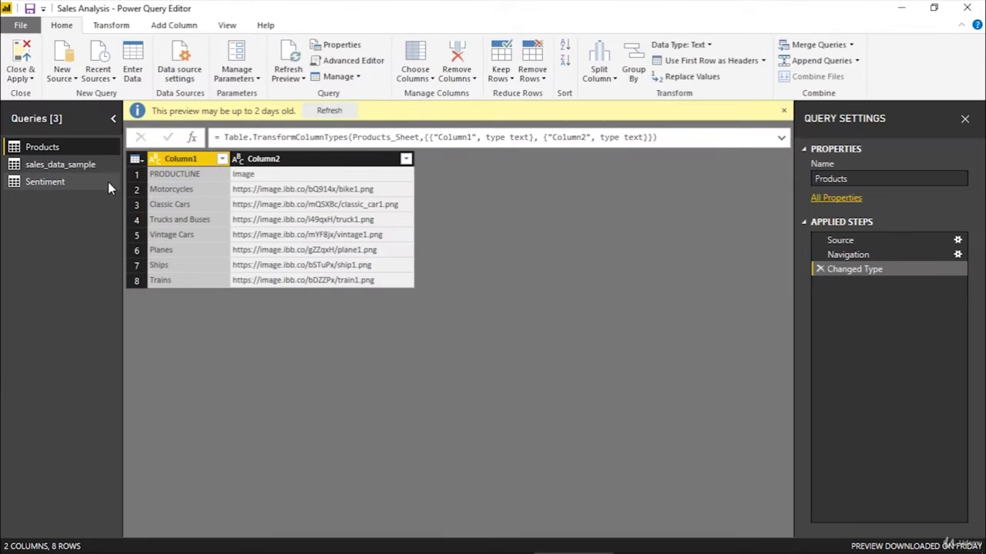
{"action": "left_click", "coordinate": [86, 165]}
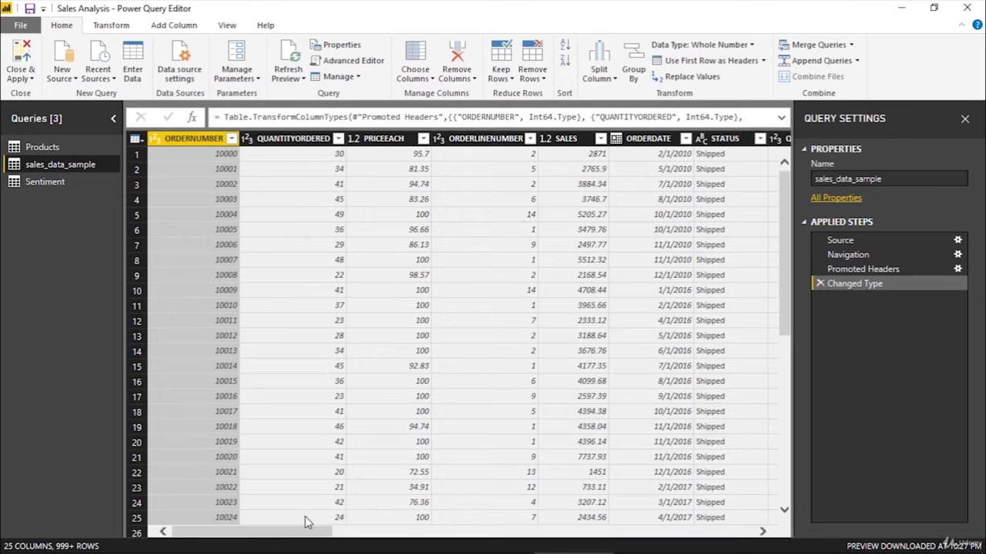
{"action": "left_click_drag", "start_coordinate": [306, 532], "coordinate": [223, 539]}
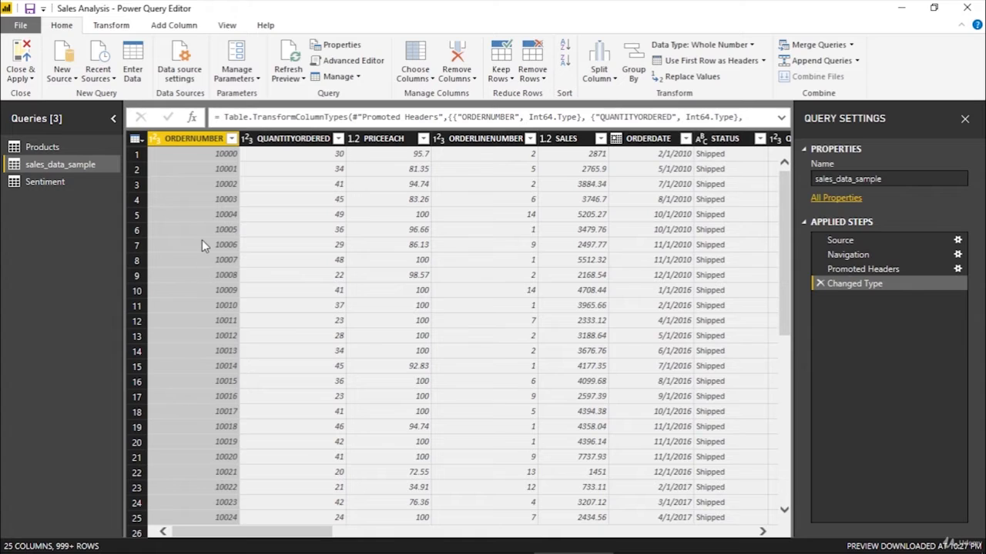
Refresh the preview of the Products query and use its first row as headers.
{"action": "left_click", "coordinate": [60, 153]}
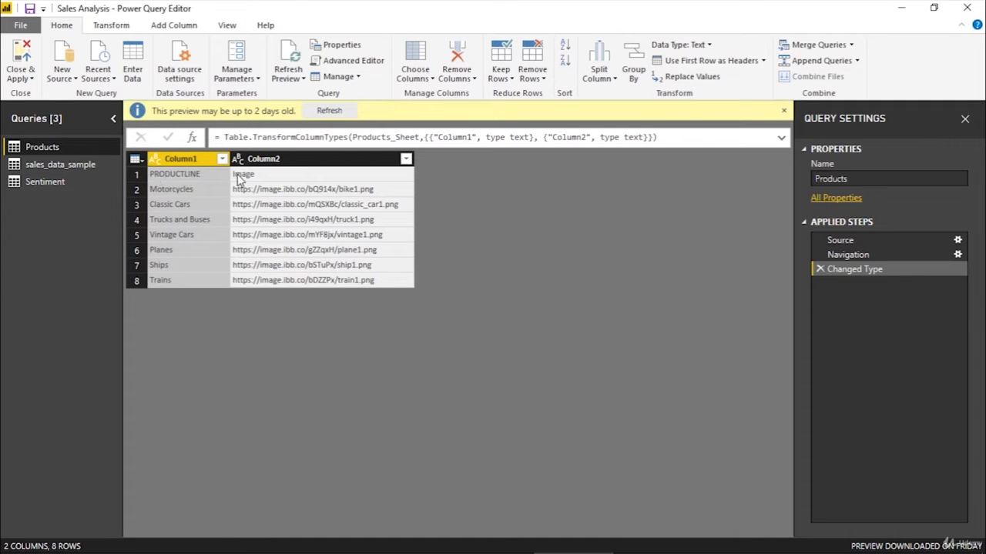
{"action": "left_click", "coordinate": [330, 111]}
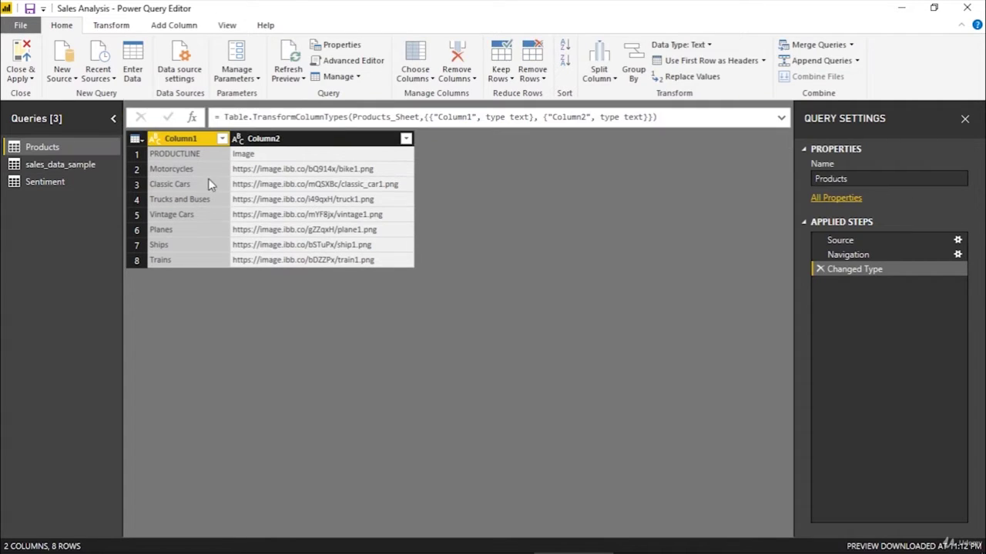
{"action": "left_click", "coordinate": [135, 140]}
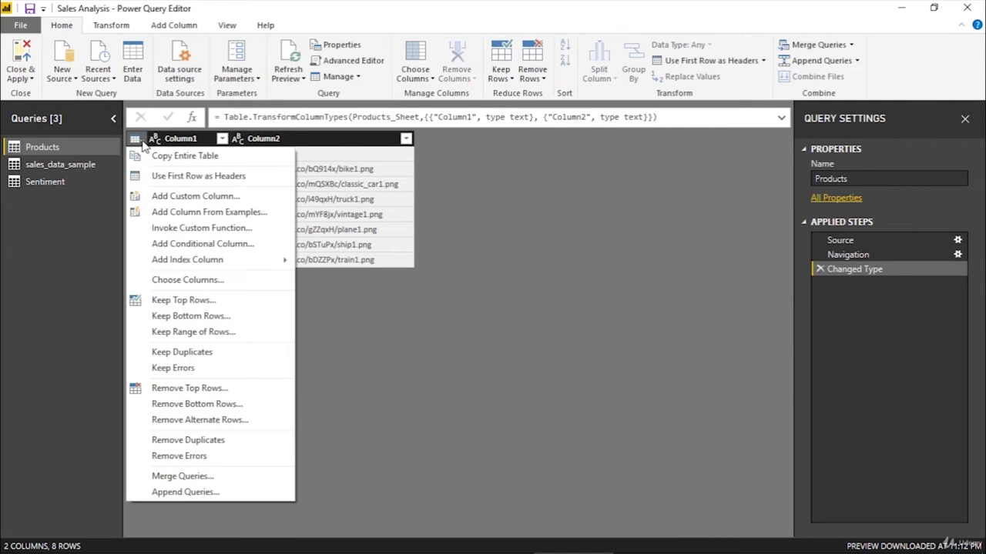
{"action": "left_click", "coordinate": [163, 177]}
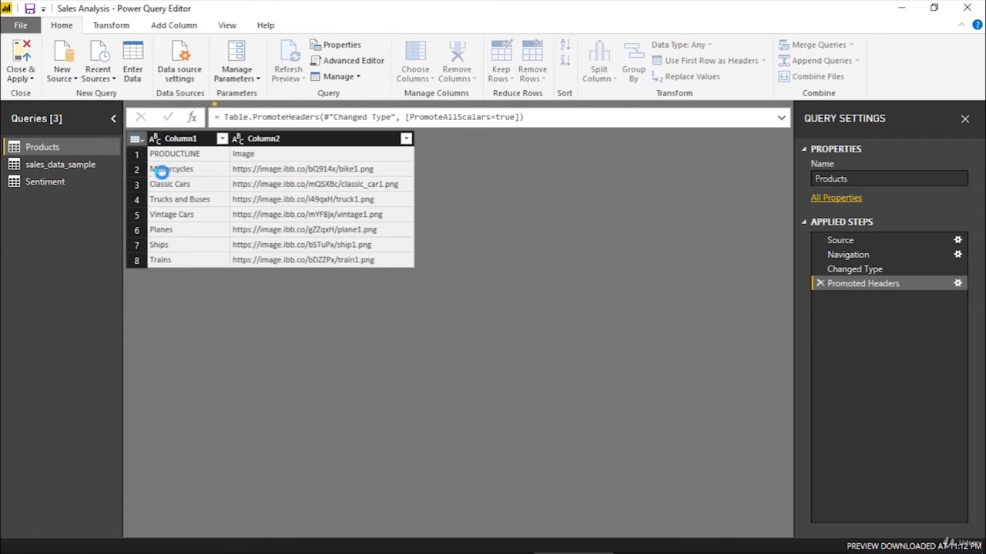
Use the first row of the Sentiment query as its column headers.
{"action": "left_click", "coordinate": [82, 184]}
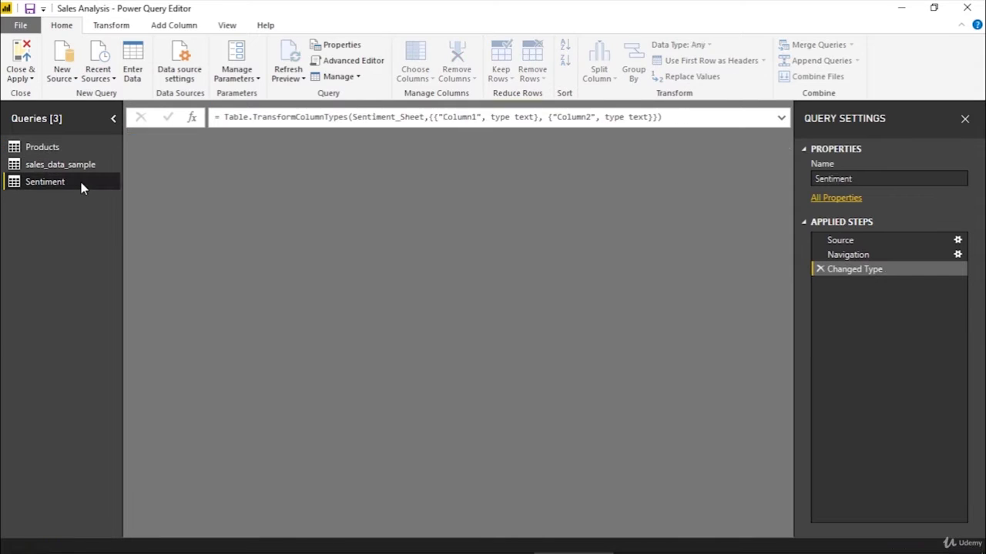
{"action": "left_click", "coordinate": [135, 160]}
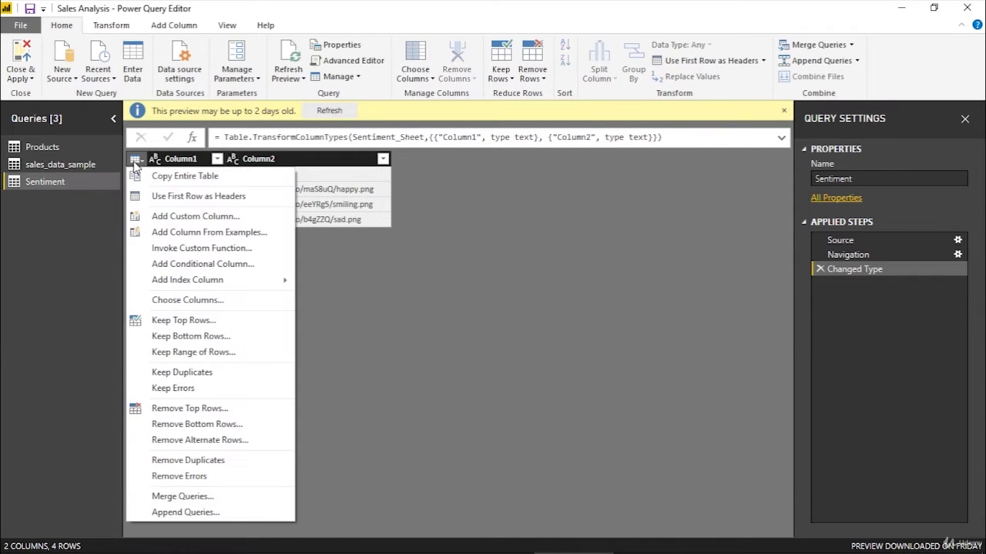
{"action": "left_click", "coordinate": [152, 194]}
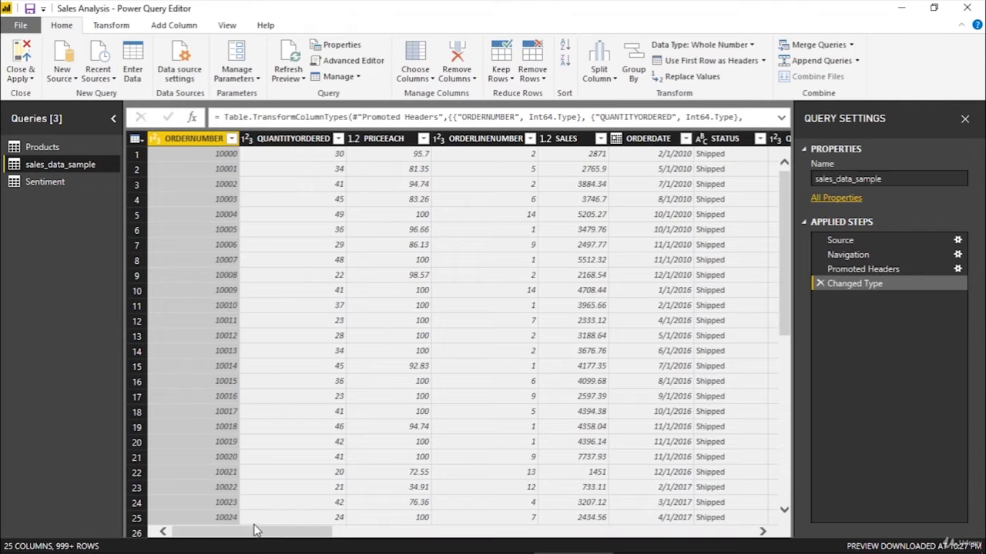
Duplicate the ORDERDATE column in the sales_data_sample query.
{"action": "left_click_drag", "start_coordinate": [258, 537], "coordinate": [344, 541]}
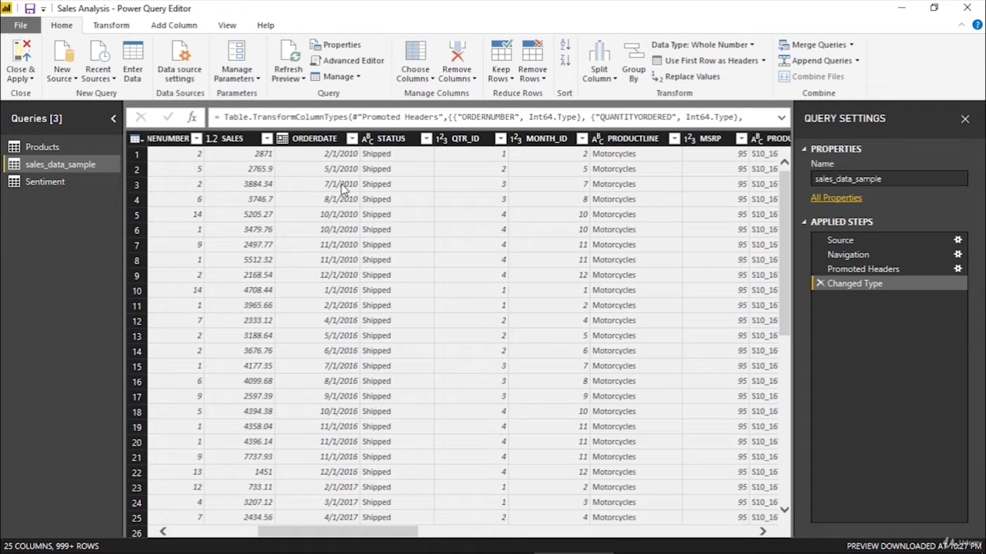
{"action": "left_click", "coordinate": [316, 139]}
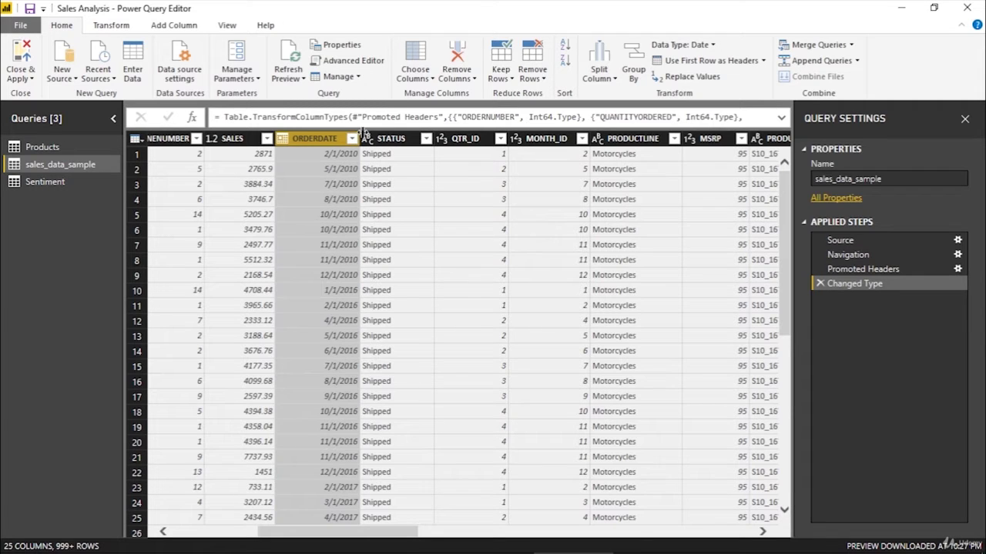
{"action": "left_click", "coordinate": [124, 27]}
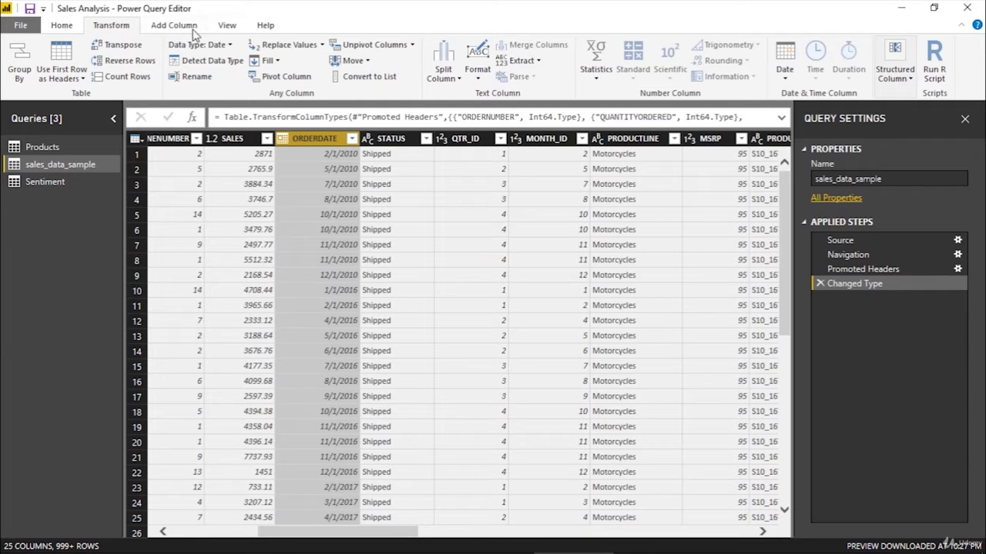
{"action": "left_click", "coordinate": [797, 79]}
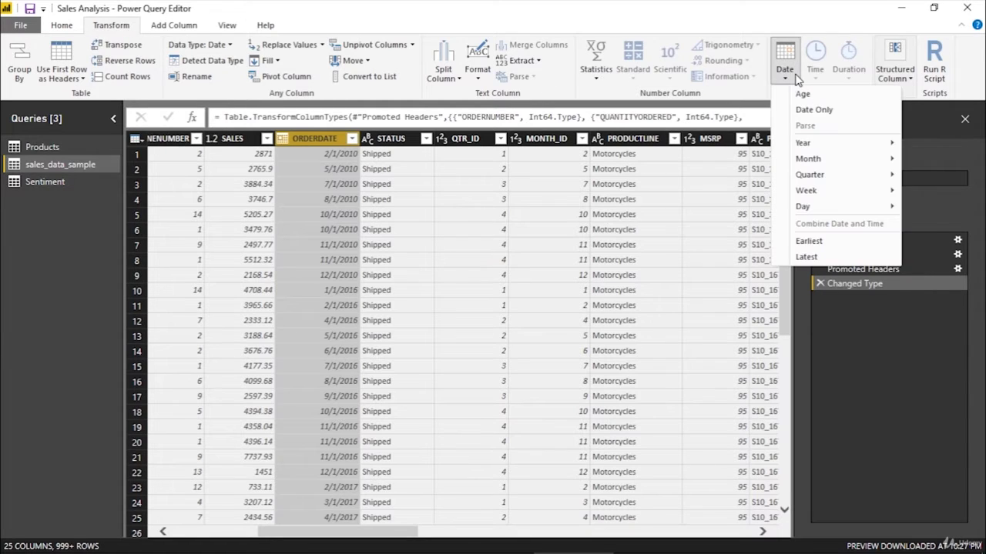
{"action": "mouse_move", "coordinate": [804, 146]}
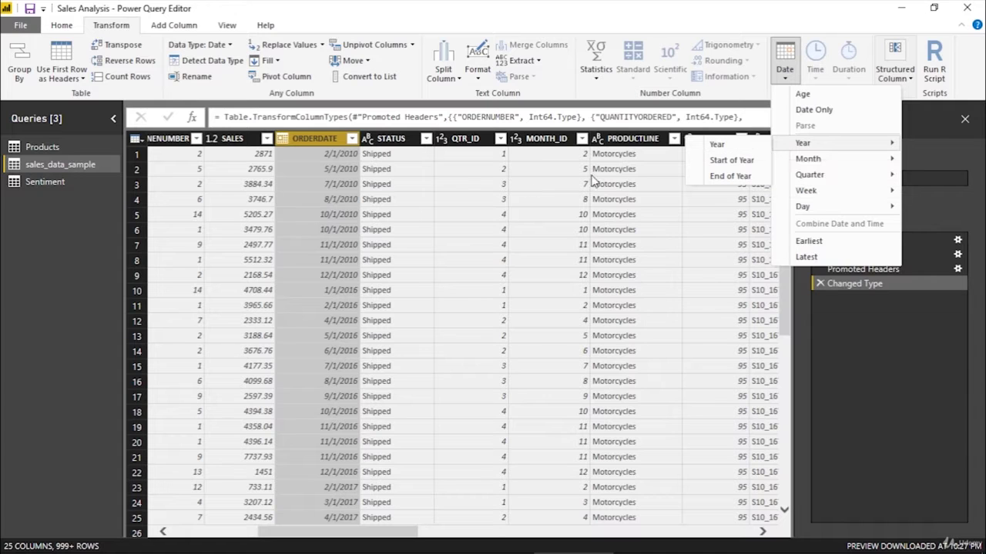
{"action": "right_click", "coordinate": [318, 137]}
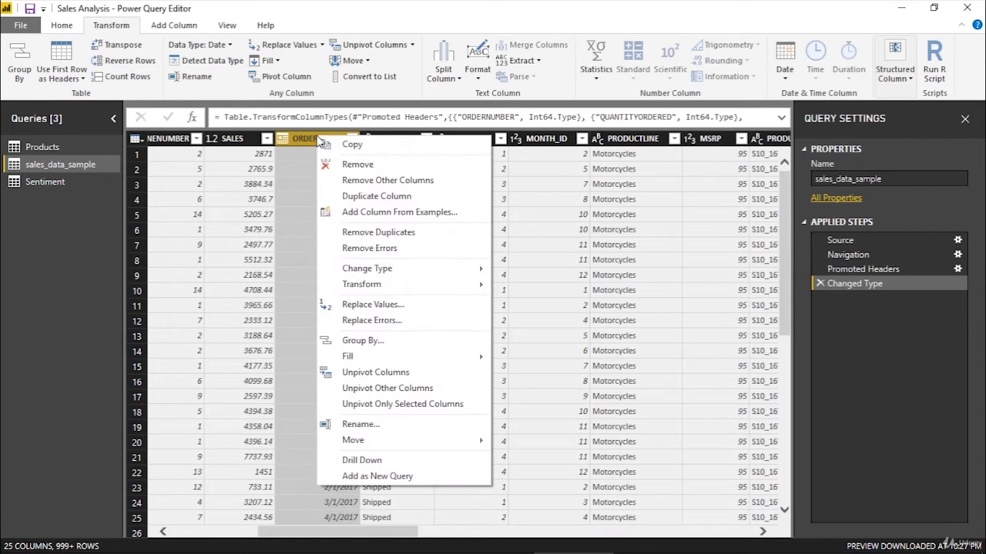
{"action": "left_click", "coordinate": [356, 196]}
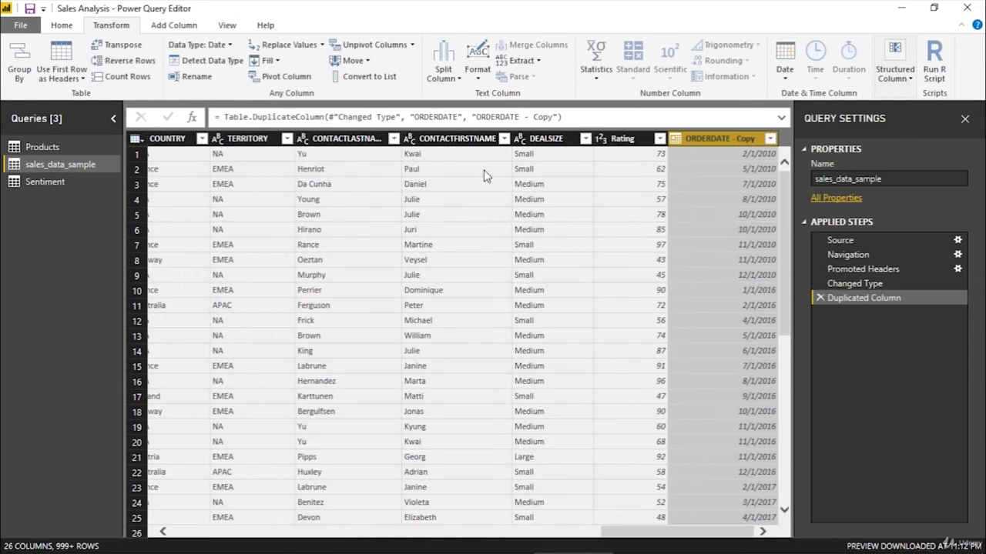
Rename the duplicated order date column to Year and transform its dates to the year only.
{"action": "double_click", "coordinate": [695, 142]}
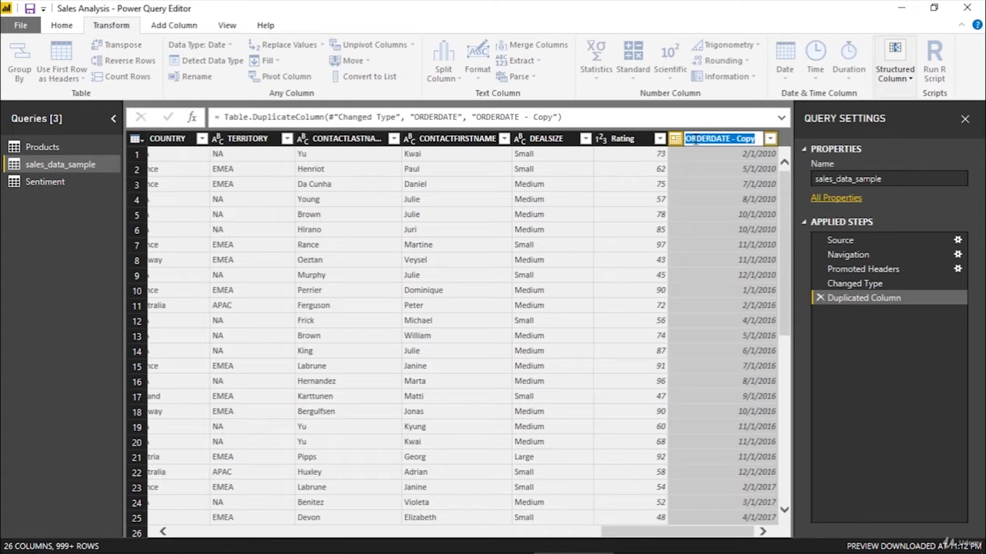
{"action": "type", "text": "Year"}
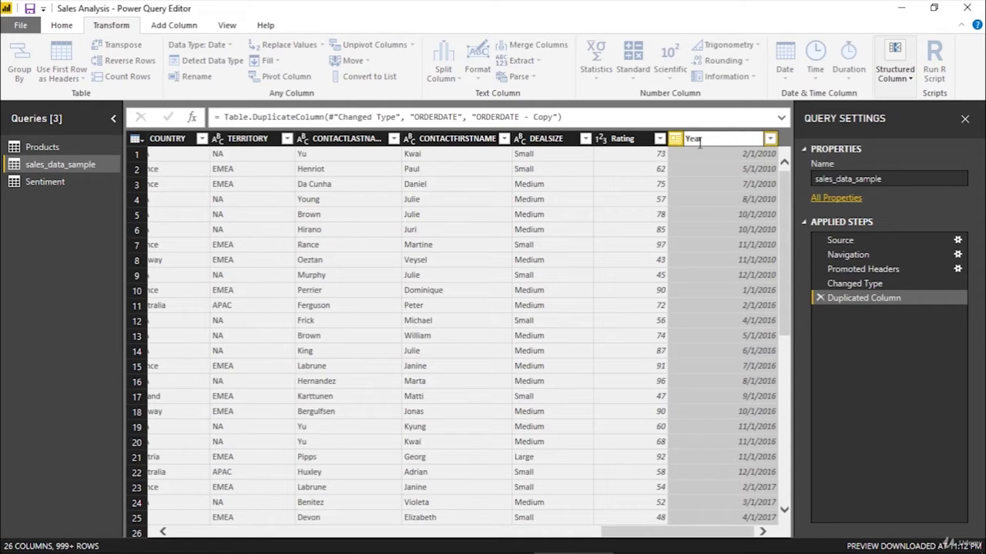
{"action": "key", "text": "Return"}
{"action": "left_click", "coordinate": [785, 68]}
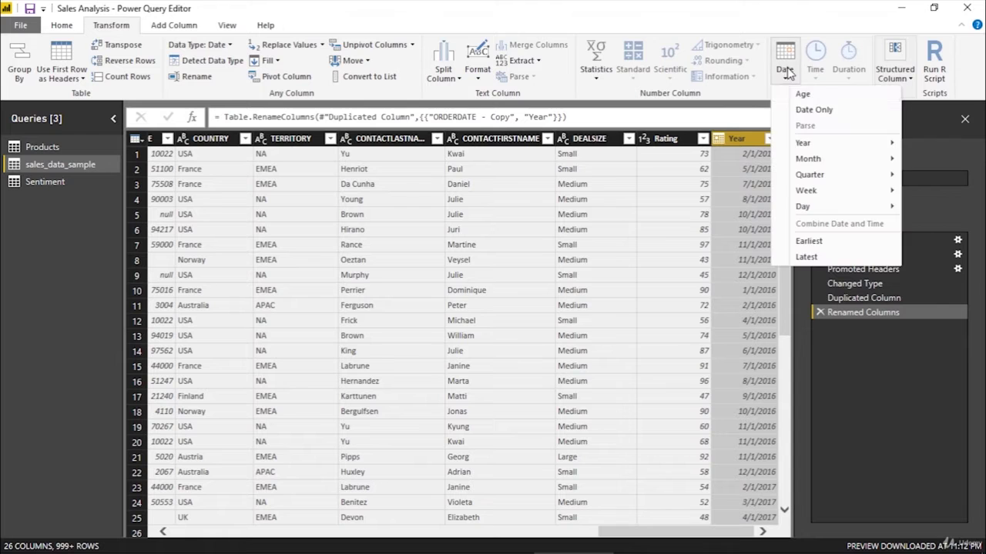
{"action": "left_click", "coordinate": [745, 146]}
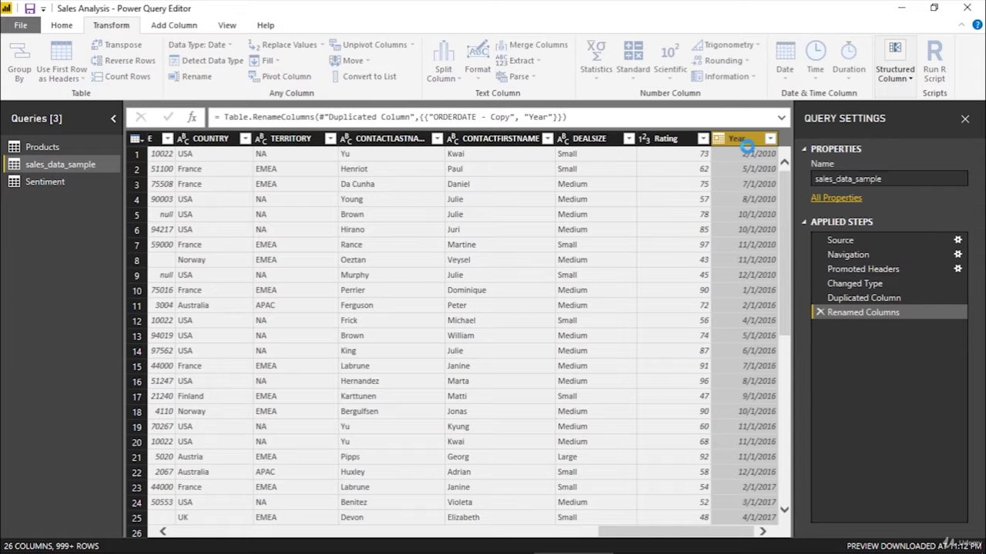
{"action": "scroll", "coordinate": [699, 389], "scroll_direction": "down", "scroll_amount": 8}
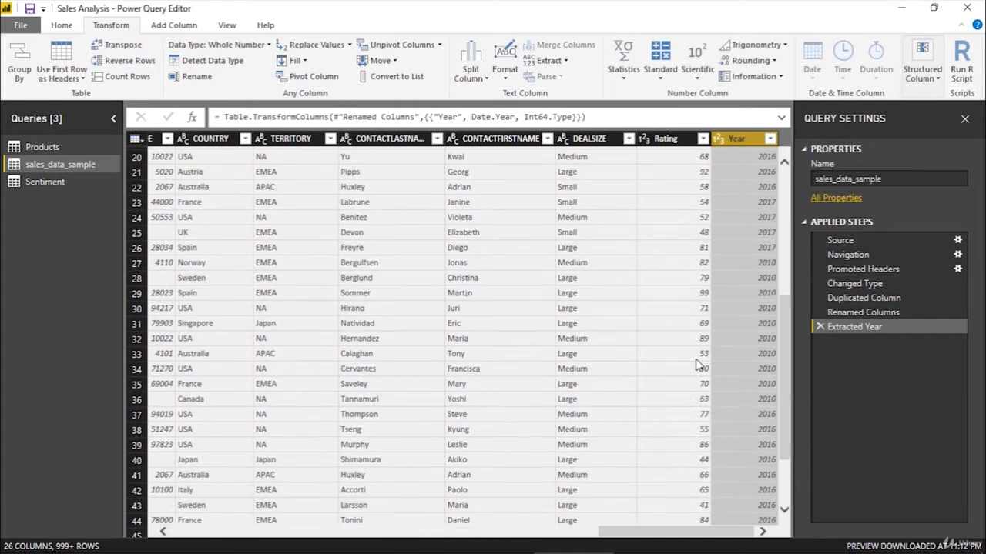
{"action": "scroll", "coordinate": [698, 368], "scroll_direction": "up", "scroll_amount": 8}
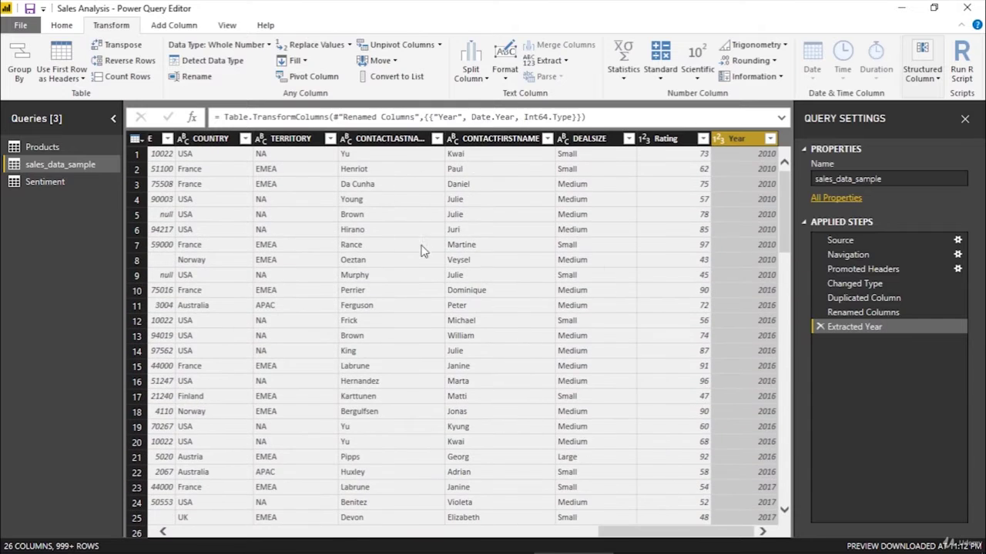
Close the query editor and apply the changes, and expand the sales_data_sample table's fields in the report.
{"action": "left_click", "coordinate": [62, 24]}
{"action": "left_click", "coordinate": [23, 55]}
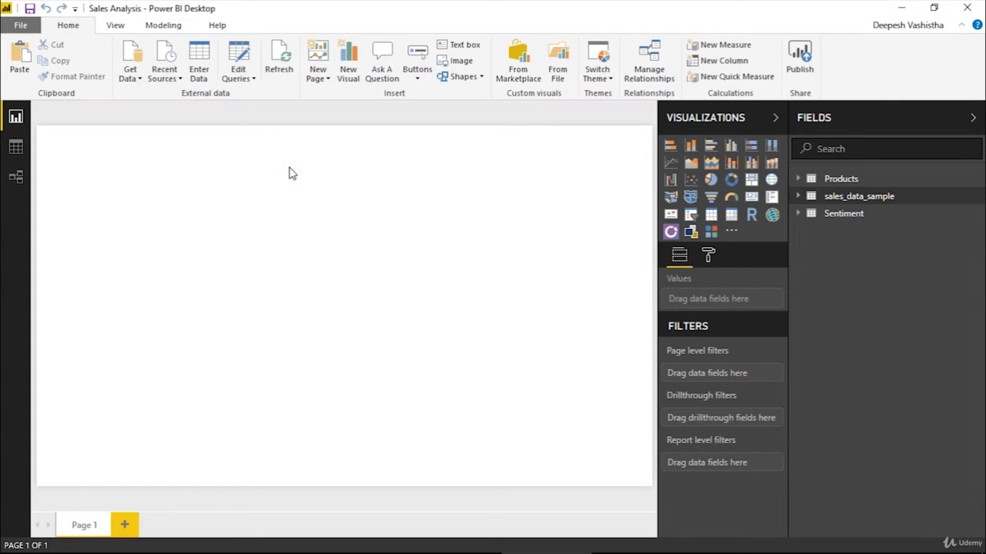
{"action": "left_click", "coordinate": [796, 196]}
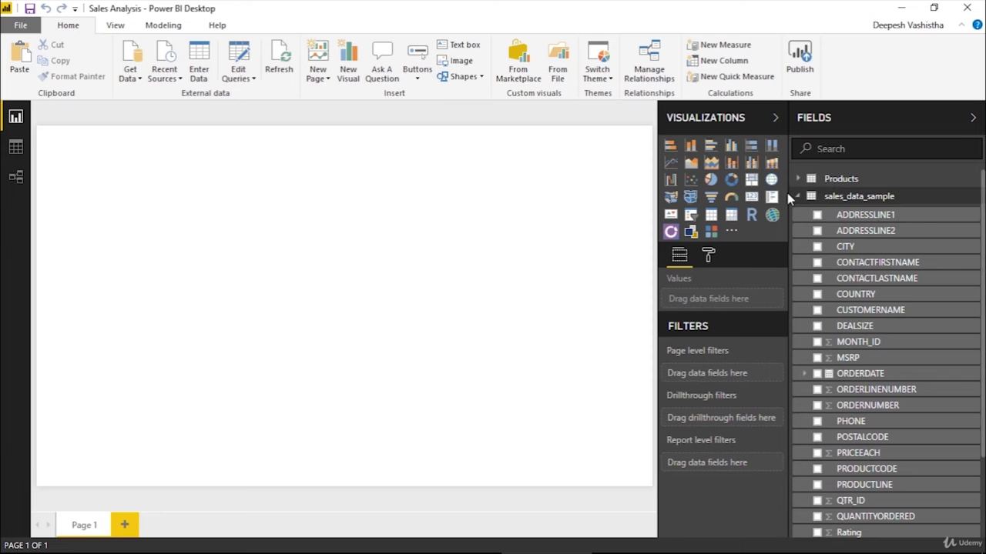
{"action": "left_click_drag", "start_coordinate": [789, 193], "coordinate": [808, 195]}
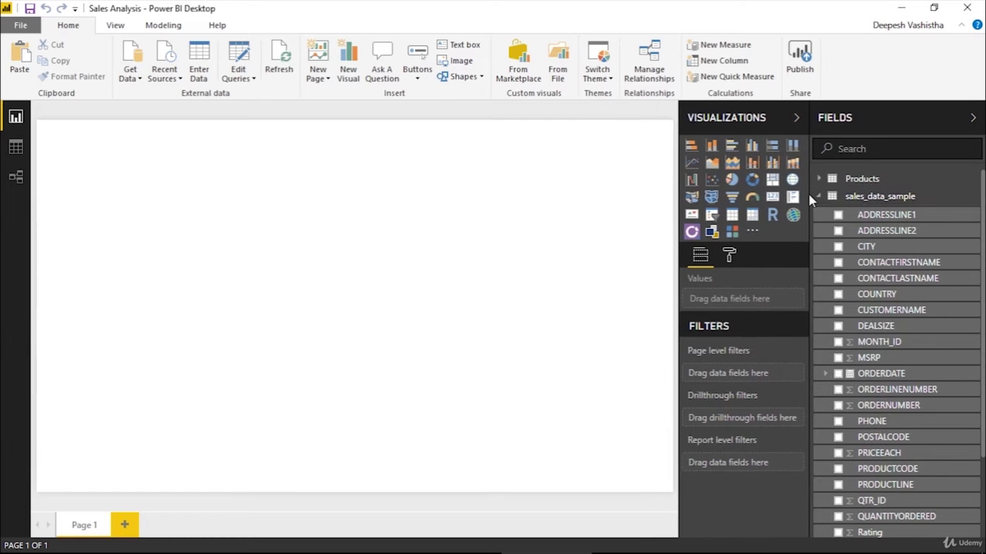
Add a 100% stacked bar chart to Page 1 and enlarge it to over half the page's width and height.
{"action": "left_click", "coordinate": [773, 152]}
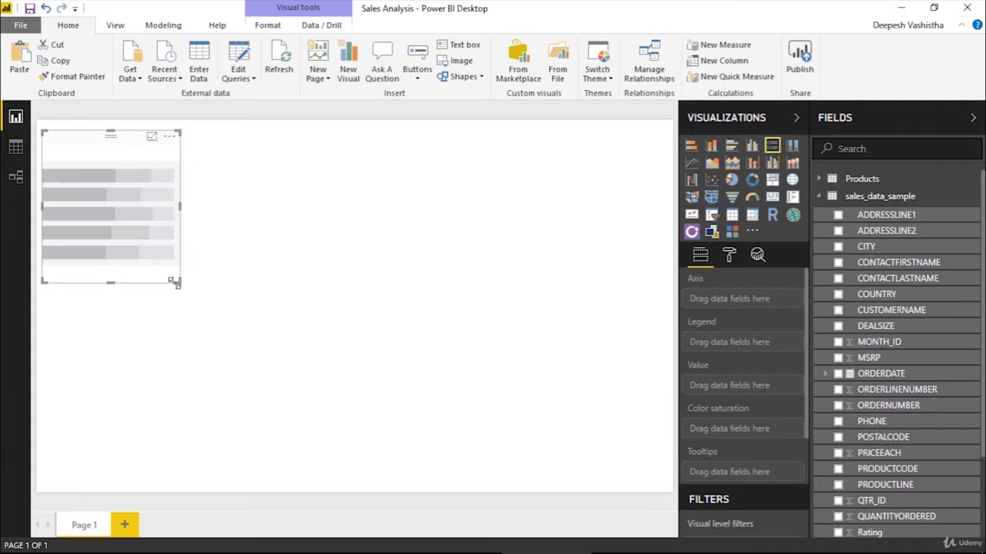
{"action": "left_click_drag", "start_coordinate": [179, 284], "coordinate": [413, 385]}
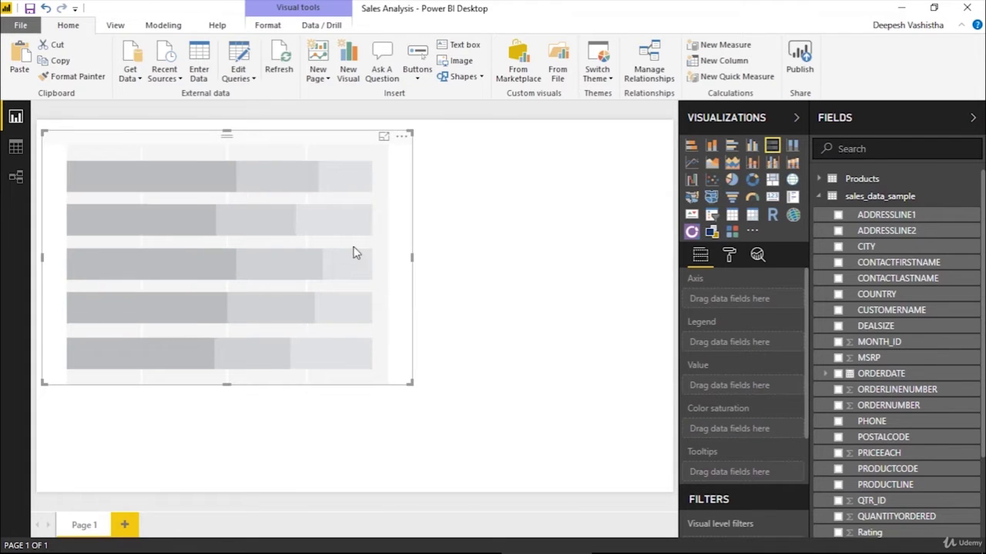
Fill the 100% stacked bar chart with SALES as value, PRODUCTLINE as axis and DEALSIZE as legend.
{"action": "scroll", "coordinate": [847, 323], "scroll_direction": "down", "scroll_amount": 3}
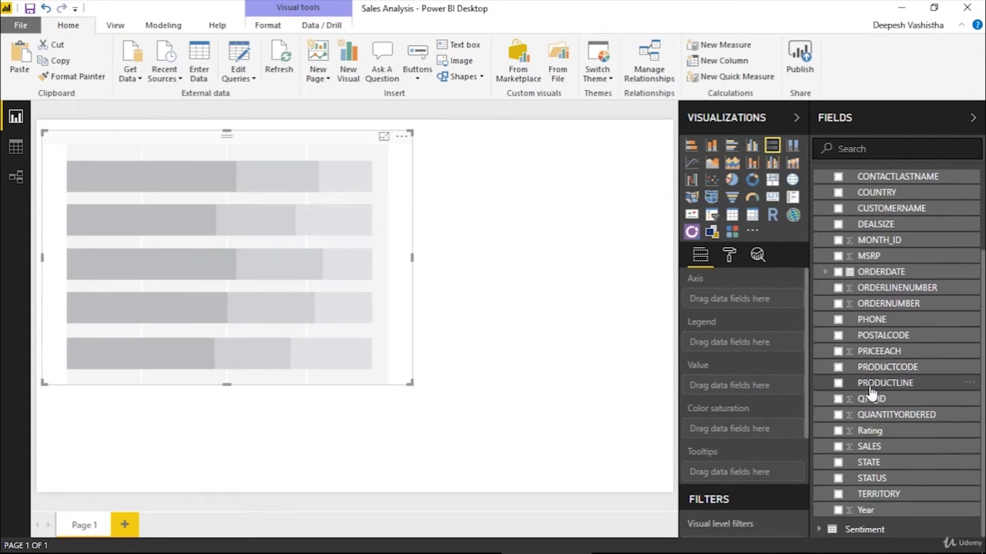
{"action": "left_click", "coordinate": [839, 447]}
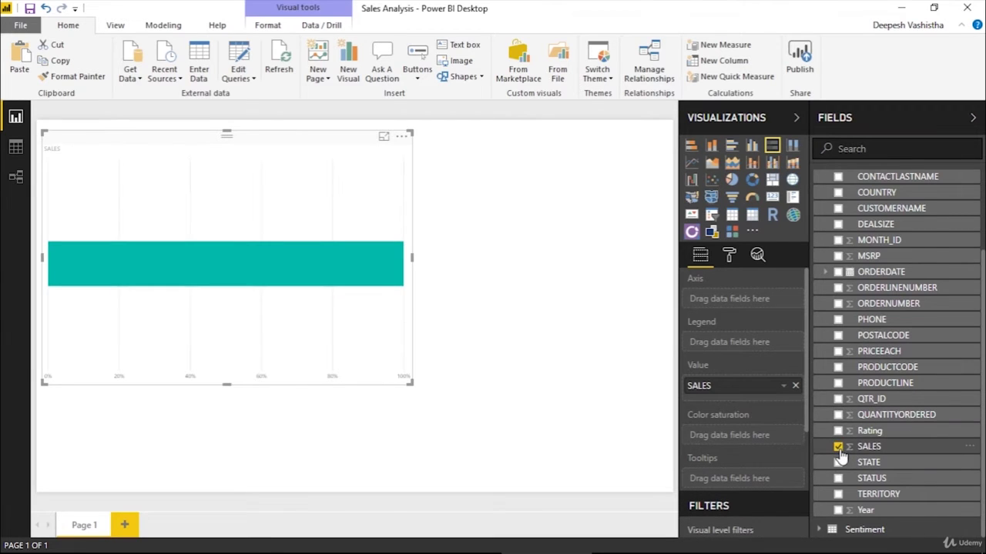
{"action": "left_click", "coordinate": [838, 384]}
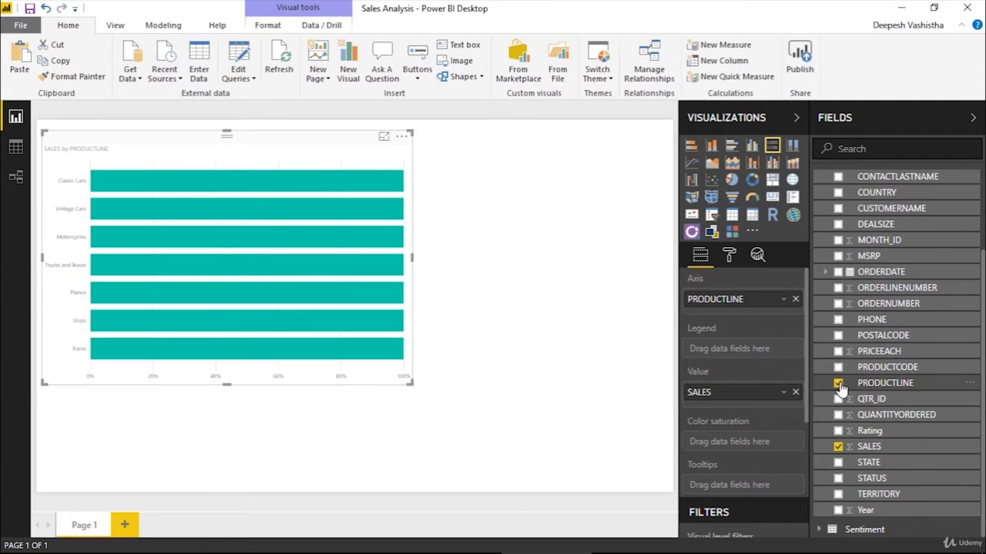
{"action": "scroll", "coordinate": [866, 412], "scroll_direction": "up", "scroll_amount": 3}
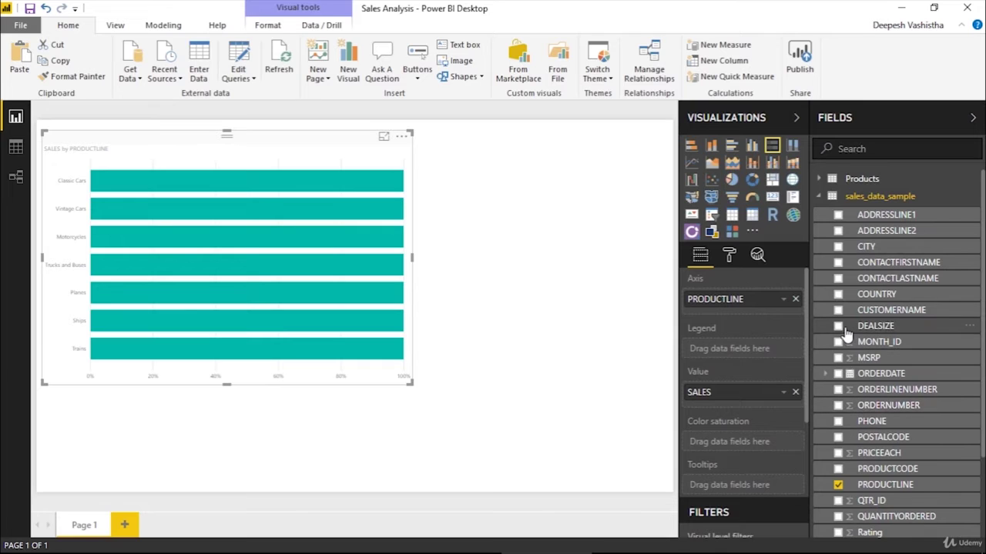
{"action": "left_click", "coordinate": [839, 326]}
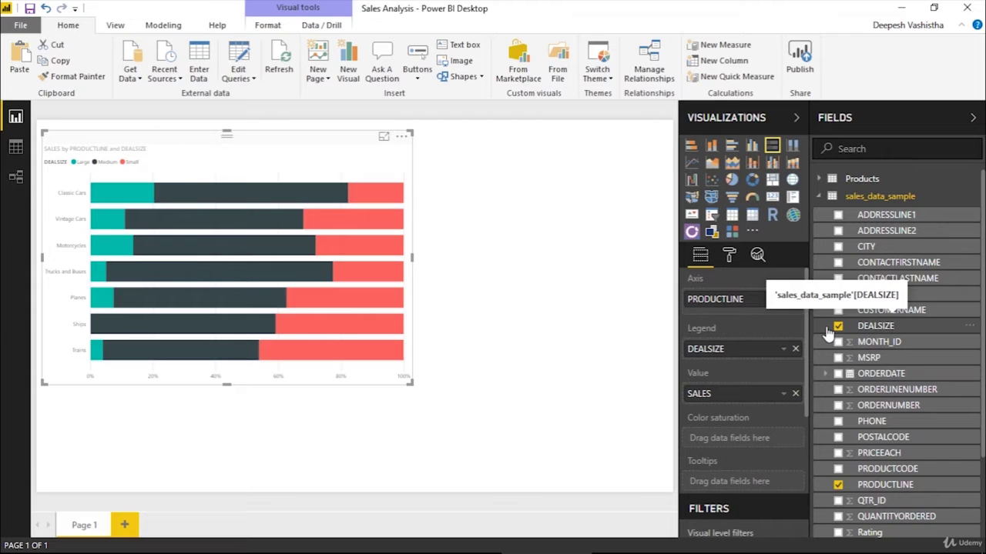
Add a line and clustered column chart of SALES columns and a QUANTITYORDERED line by Year, placed to the right of the bar chart.
{"action": "left_click", "coordinate": [636, 354]}
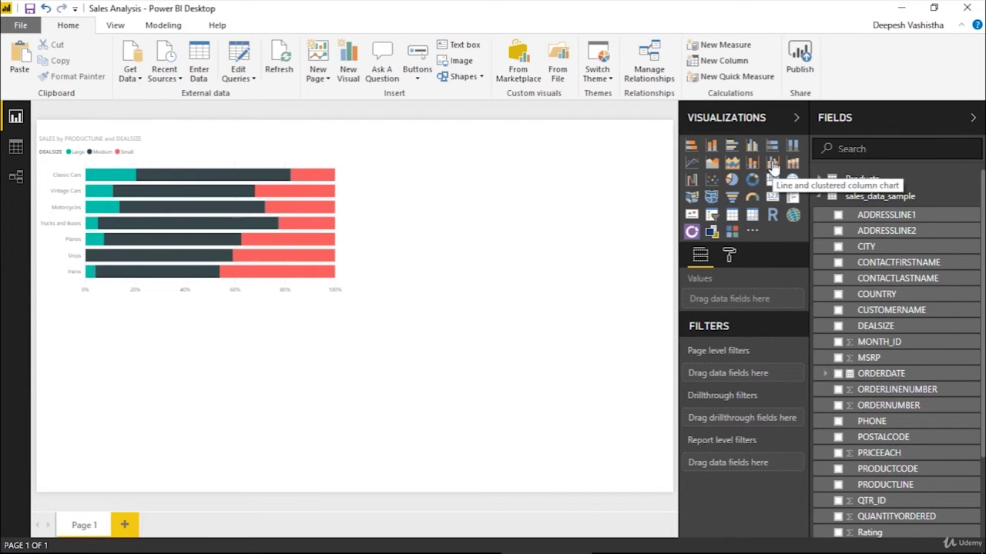
{"action": "left_click", "coordinate": [774, 165]}
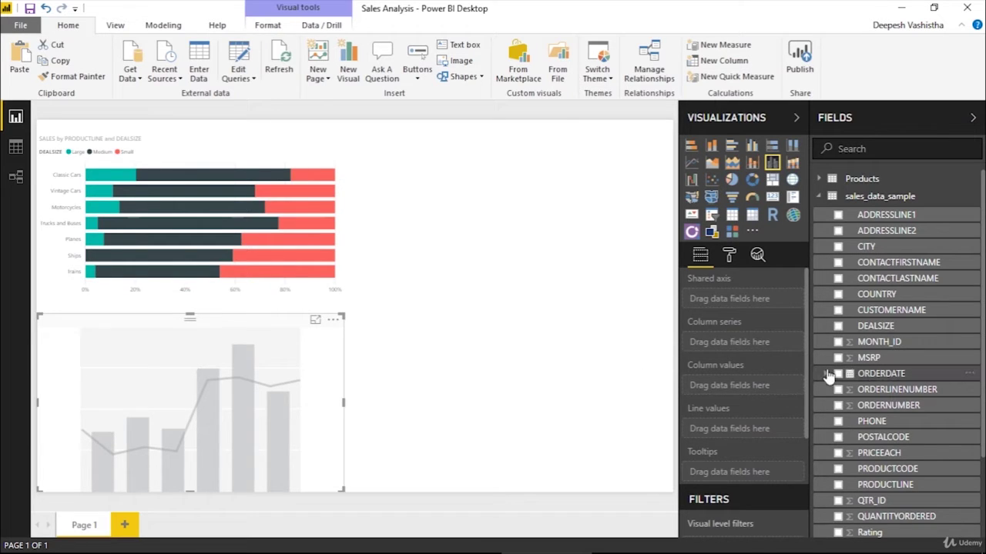
{"action": "scroll", "coordinate": [843, 442], "scroll_direction": "down", "scroll_amount": 2}
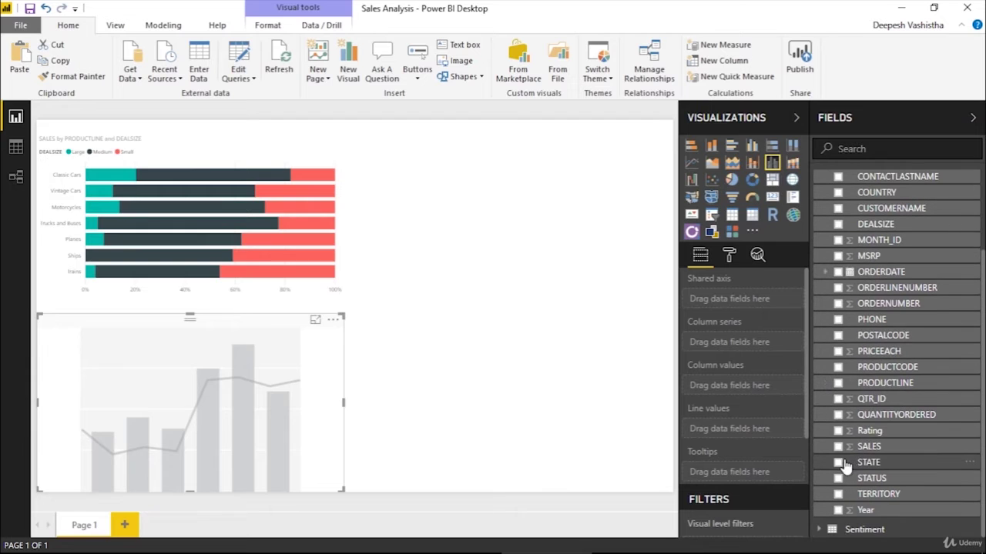
{"action": "left_click", "coordinate": [838, 447]}
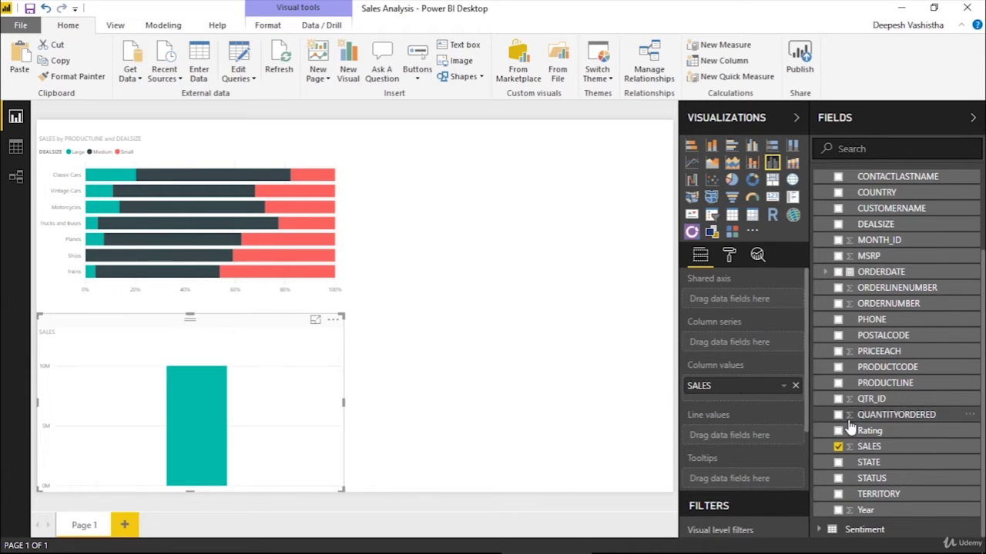
{"action": "left_click", "coordinate": [875, 416]}
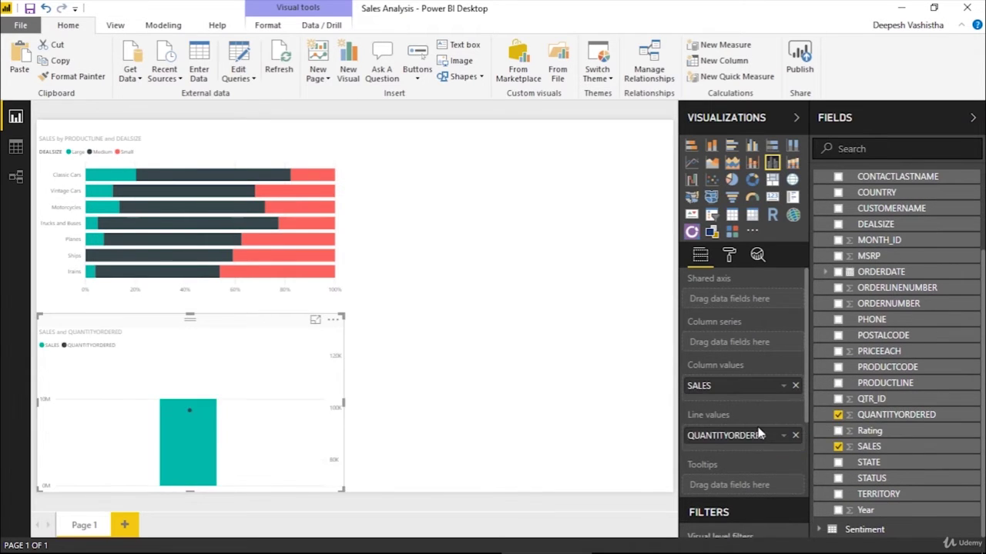
{"action": "left_click_drag", "start_coordinate": [866, 509], "coordinate": [741, 304]}
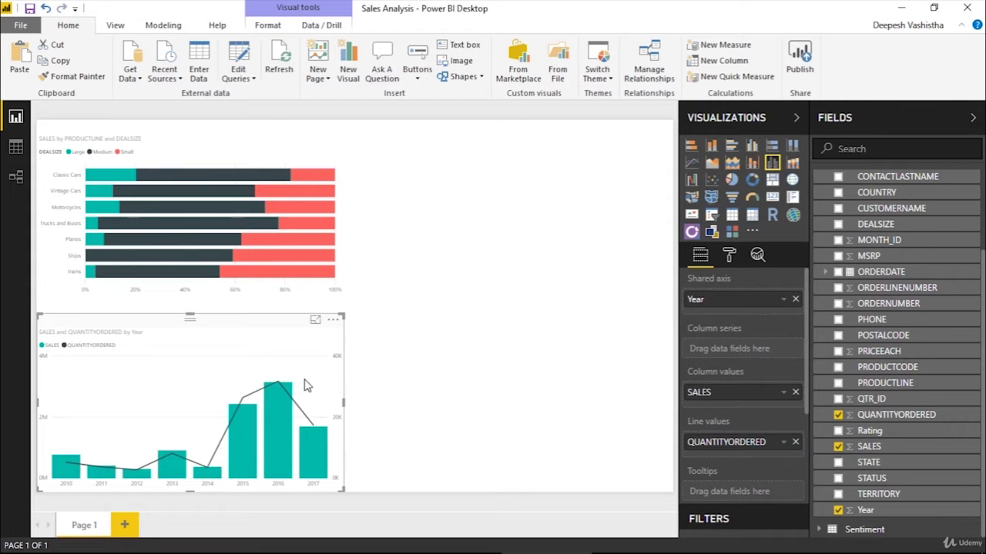
{"action": "left_click_drag", "start_coordinate": [304, 385], "coordinate": [620, 194]}
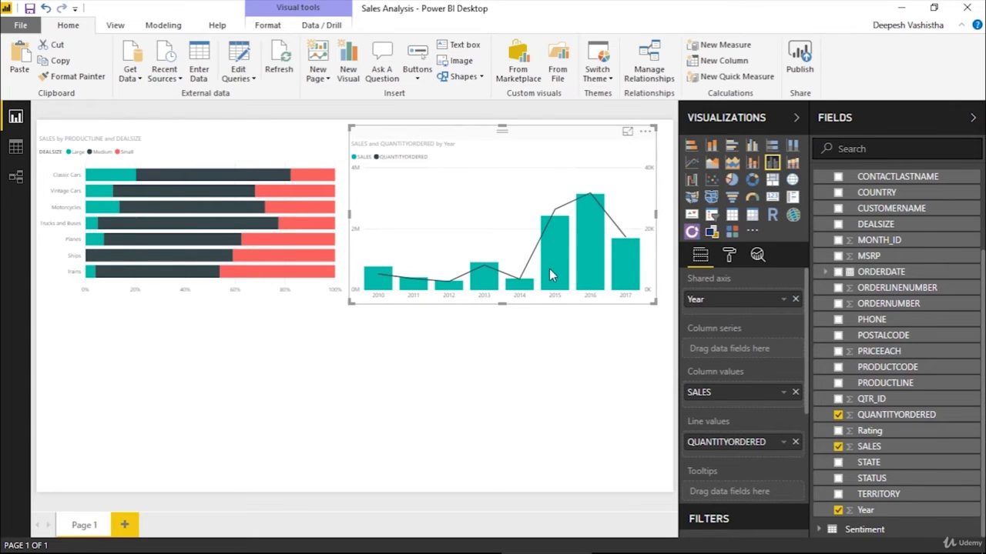
Add a scatter chart and resize it to fill the space beneath the stacked bar chart down to the page's lower edge.
{"action": "left_click", "coordinate": [426, 396]}
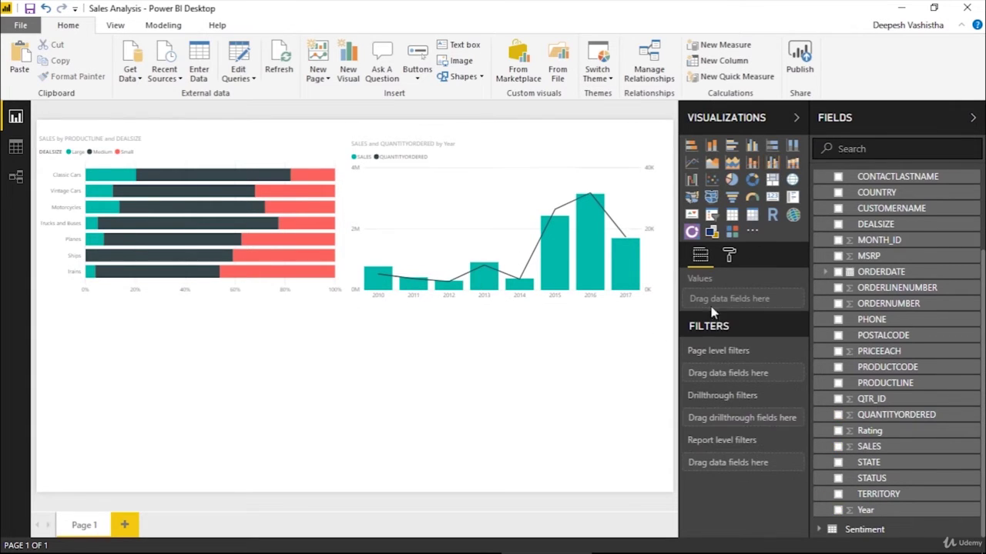
{"action": "left_click", "coordinate": [710, 182]}
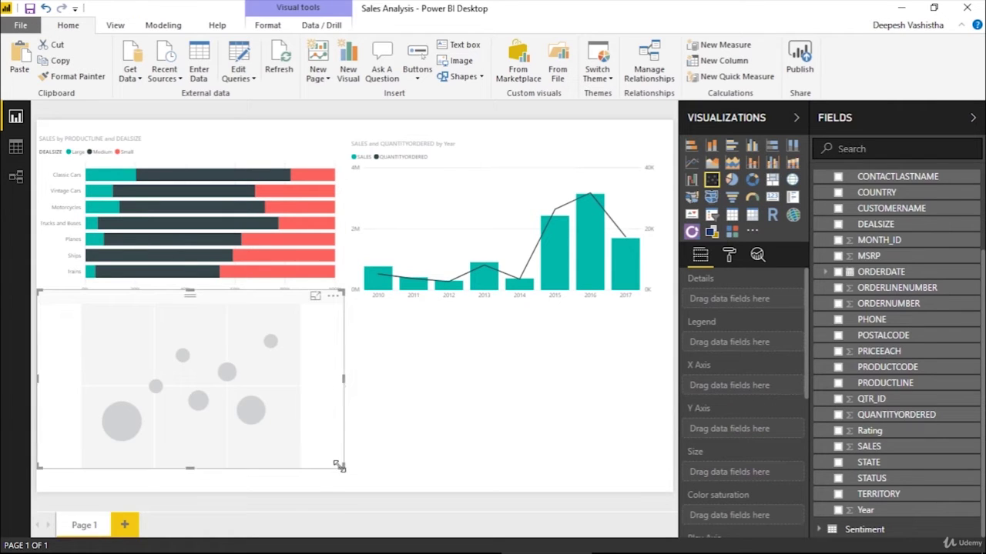
{"action": "left_click_drag", "start_coordinate": [339, 465], "coordinate": [348, 489]}
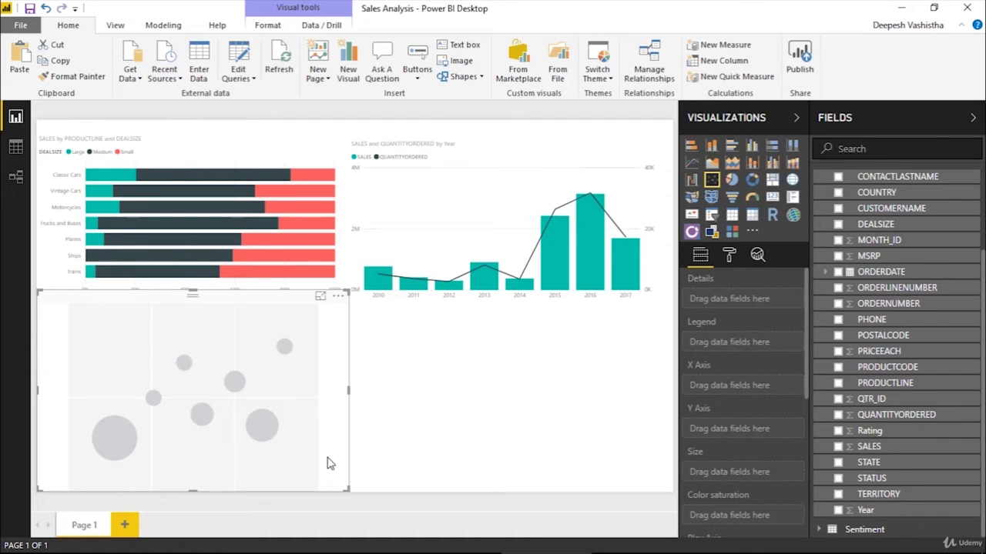
{"action": "left_click_drag", "start_coordinate": [349, 293], "coordinate": [350, 308]}
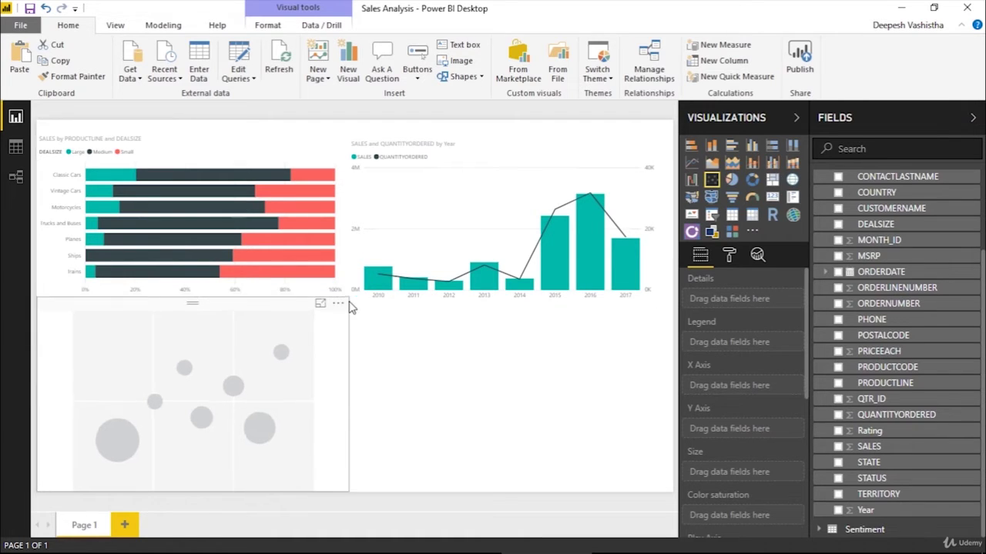
In focus mode, assign the scatter chart SALES as X axis, QUANTITYORDERED as Y axis, PRODUCTCODE as details, STATUS as legend and Year as play axis.
{"action": "left_click", "coordinate": [320, 305]}
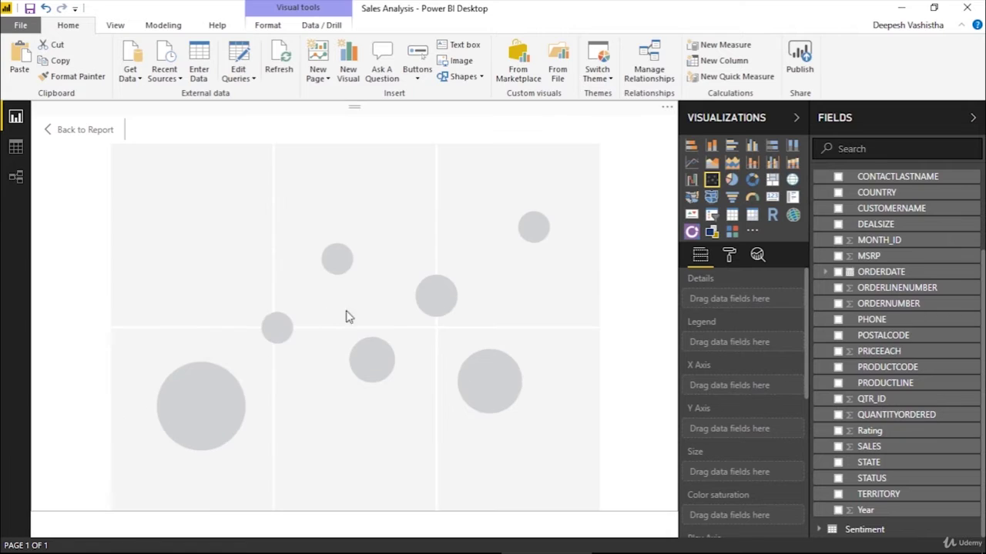
{"action": "left_click", "coordinate": [838, 447]}
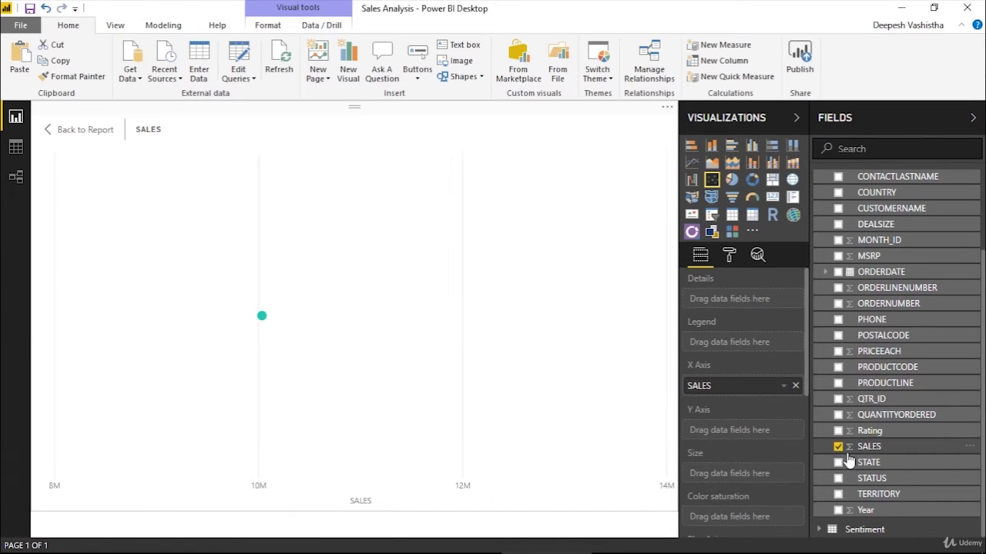
{"action": "left_click", "coordinate": [838, 415]}
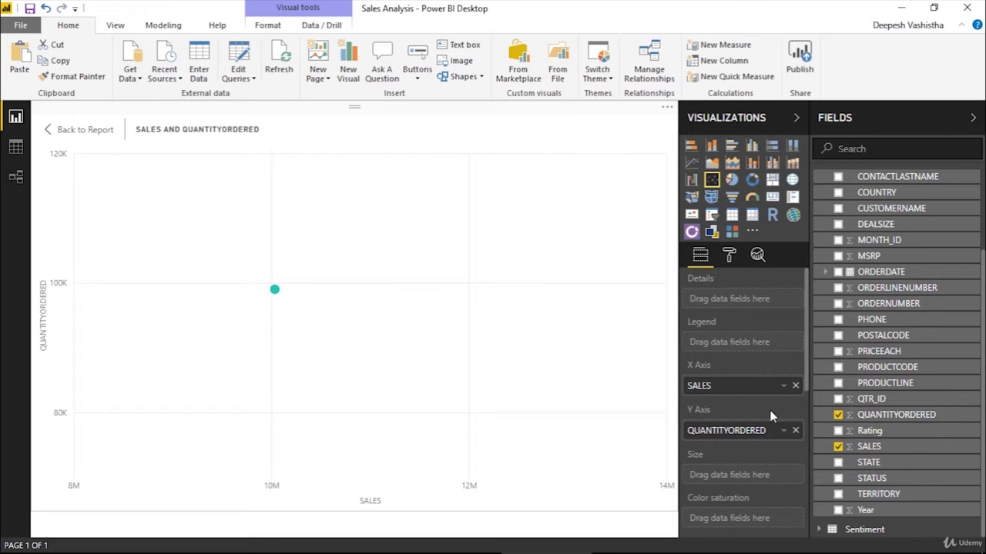
{"action": "left_click", "coordinate": [839, 368]}
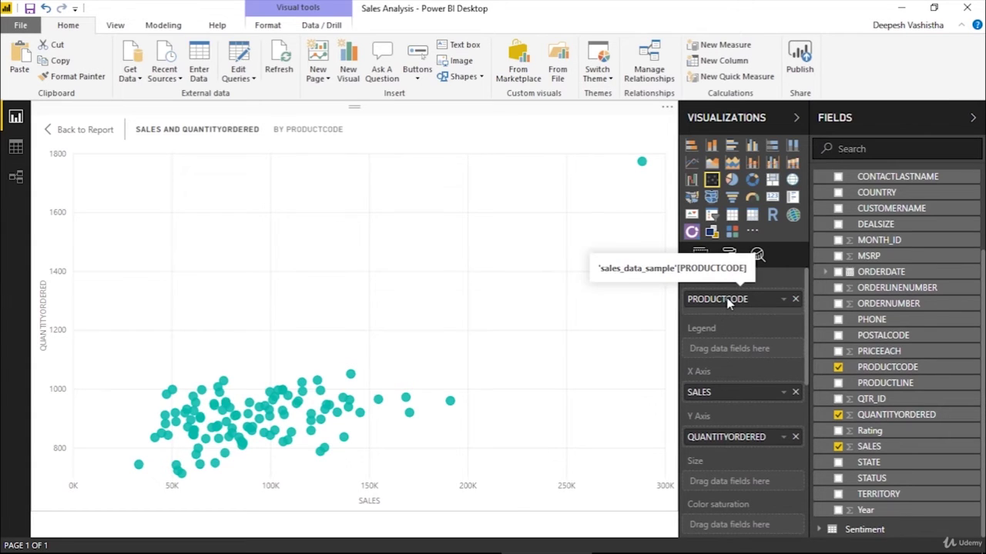
{"action": "left_click", "coordinate": [838, 479]}
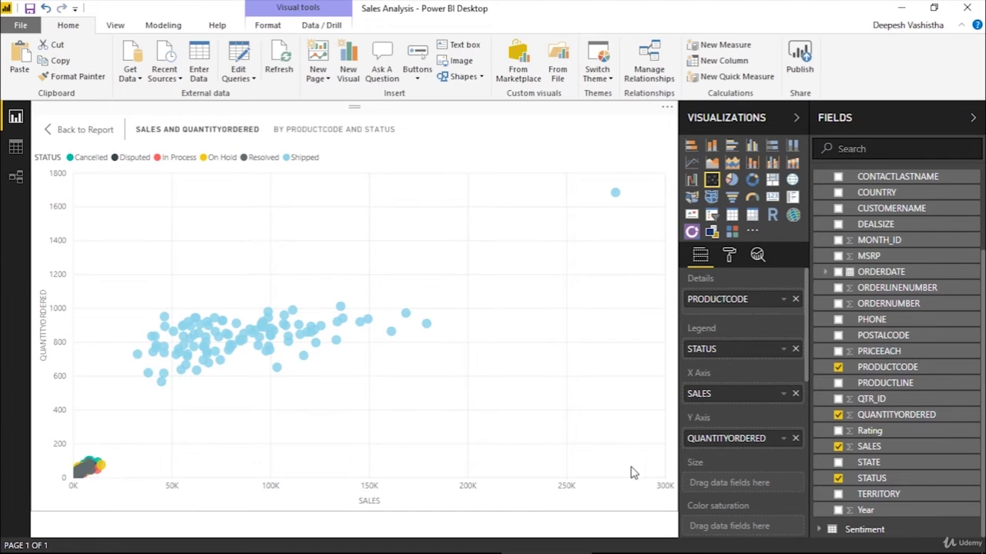
{"action": "scroll", "coordinate": [727, 480], "scroll_direction": "down", "scroll_amount": 2}
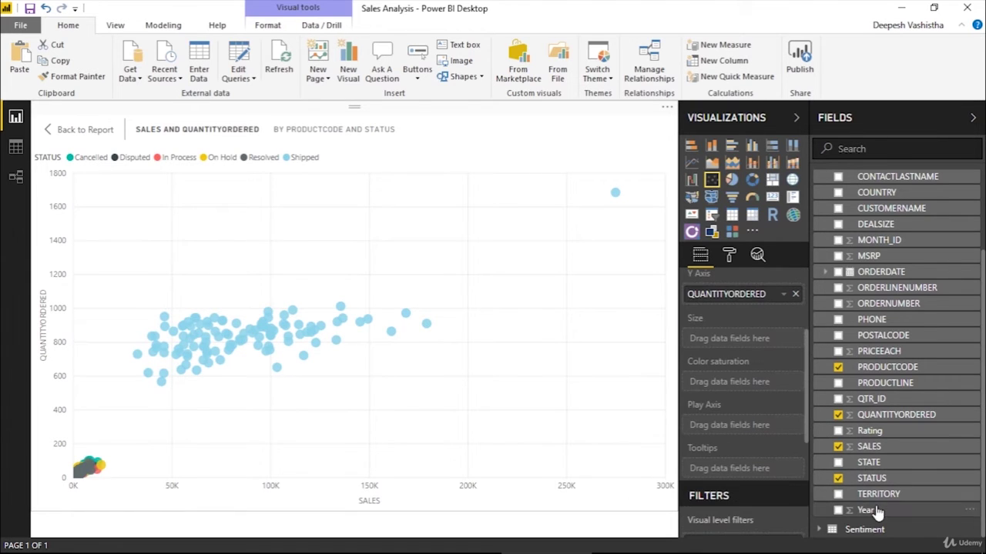
{"action": "left_click_drag", "start_coordinate": [866, 510], "coordinate": [731, 419]}
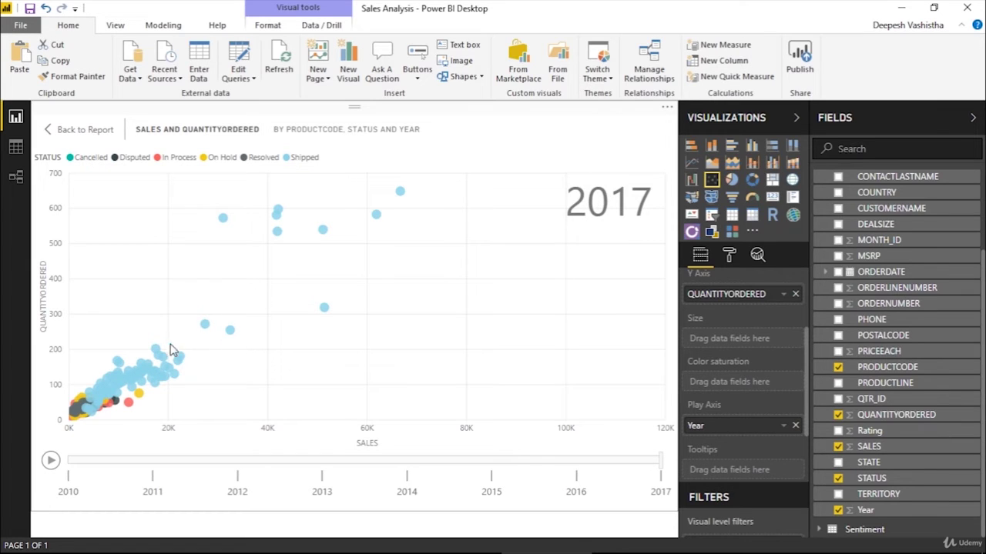
Play the scatter chart's animation over the years, check 2016 and 2017 on its timeline, and return to the report page.
{"action": "left_click", "coordinate": [50, 460]}
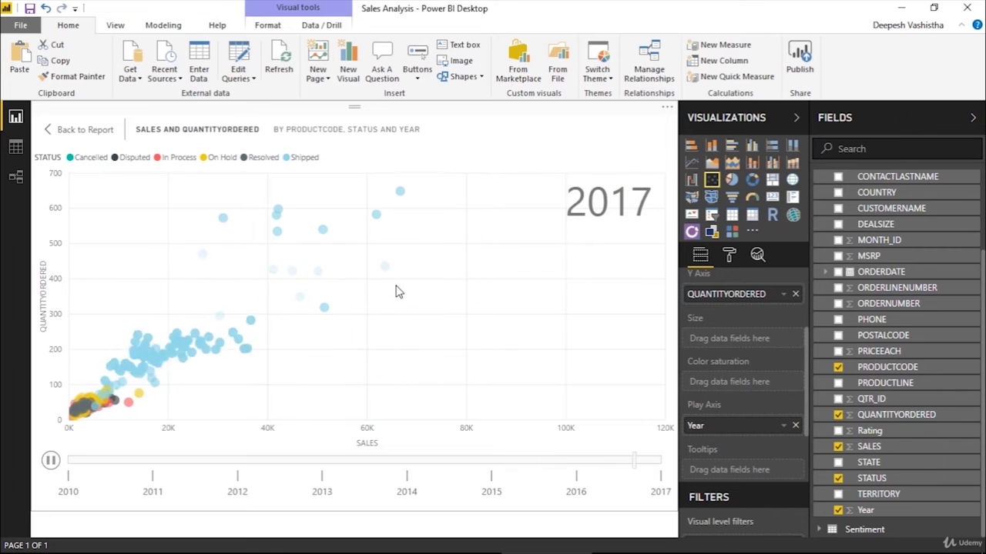
{"action": "left_click_drag", "start_coordinate": [146, 462], "coordinate": [580, 468]}
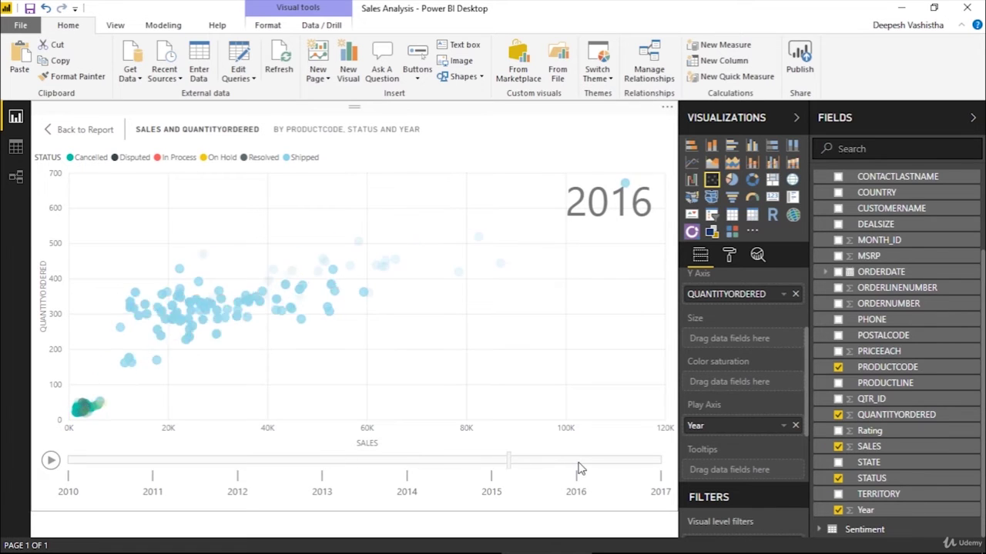
{"action": "left_click", "coordinate": [658, 464]}
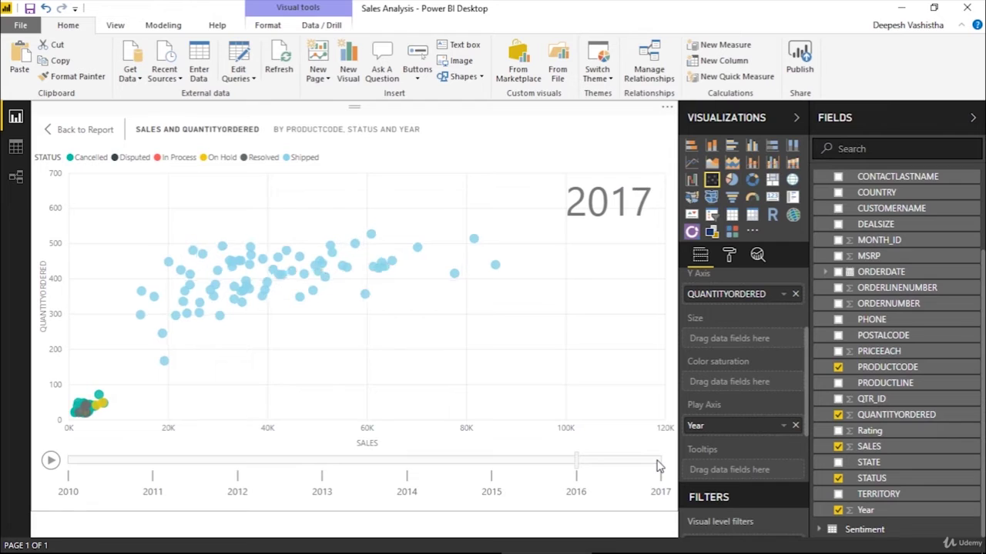
{"action": "left_click", "coordinate": [82, 130]}
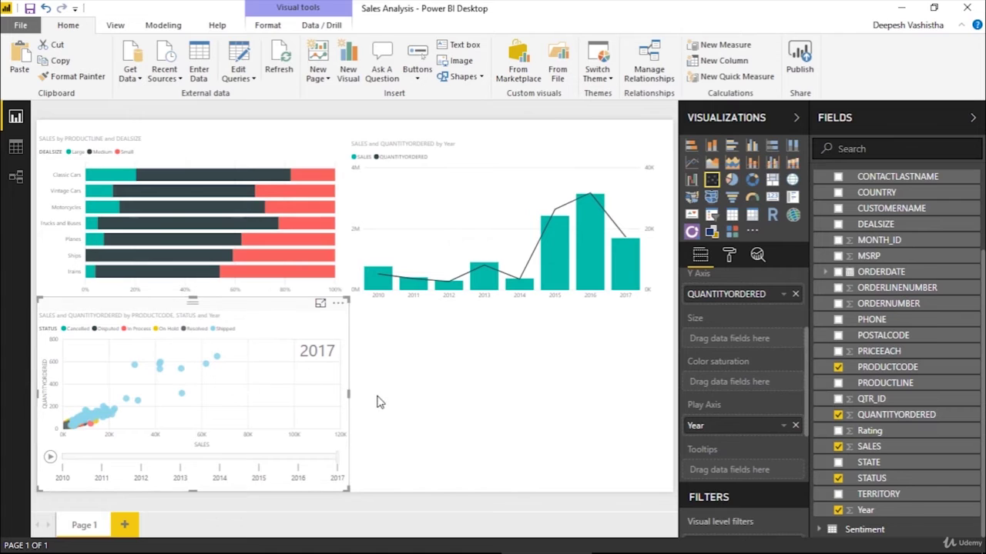
Add a Drill-Down Donut Chart by ZoomCharts in the empty area beside the scatter chart.
{"action": "left_click", "coordinate": [402, 404]}
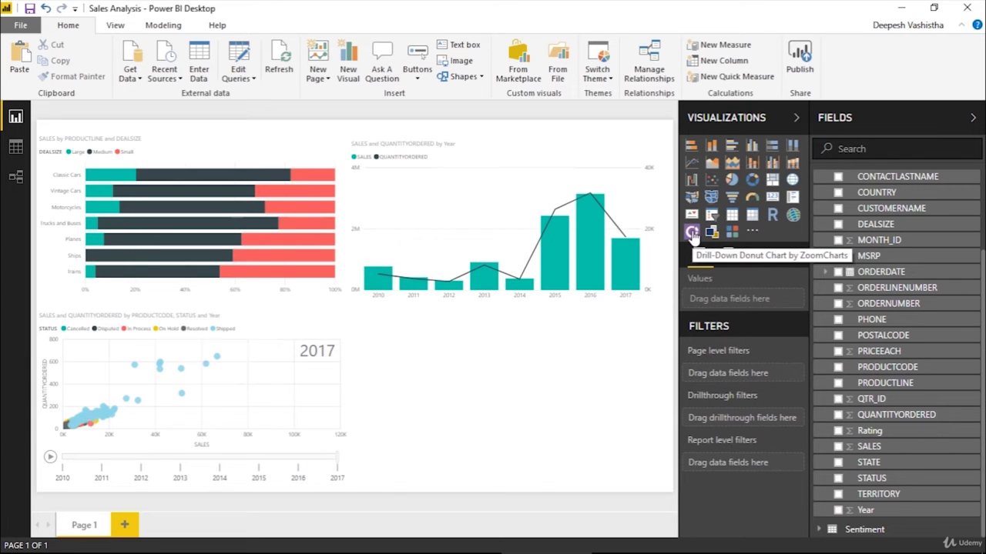
{"action": "left_click", "coordinate": [753, 233]}
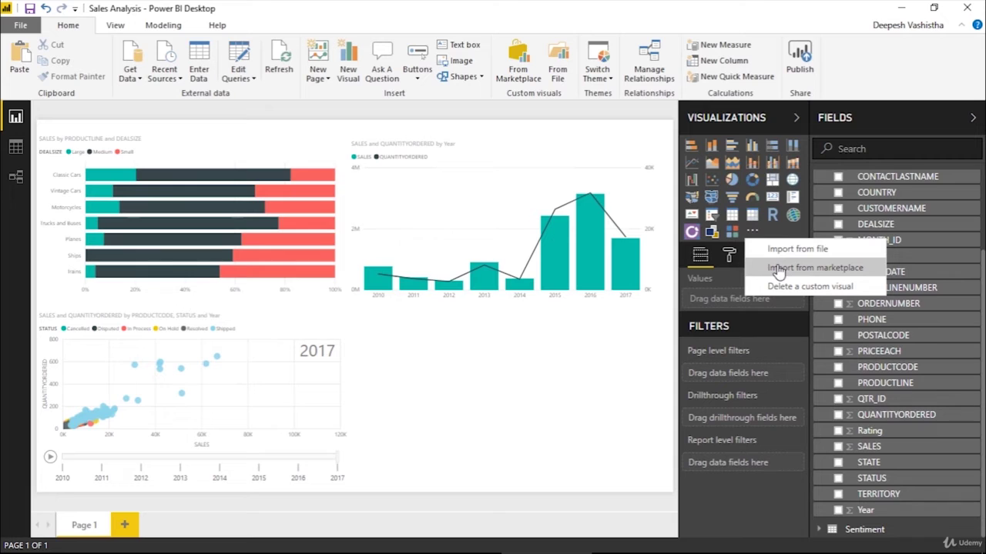
{"action": "left_click", "coordinate": [625, 322]}
{"action": "left_click", "coordinate": [692, 232]}
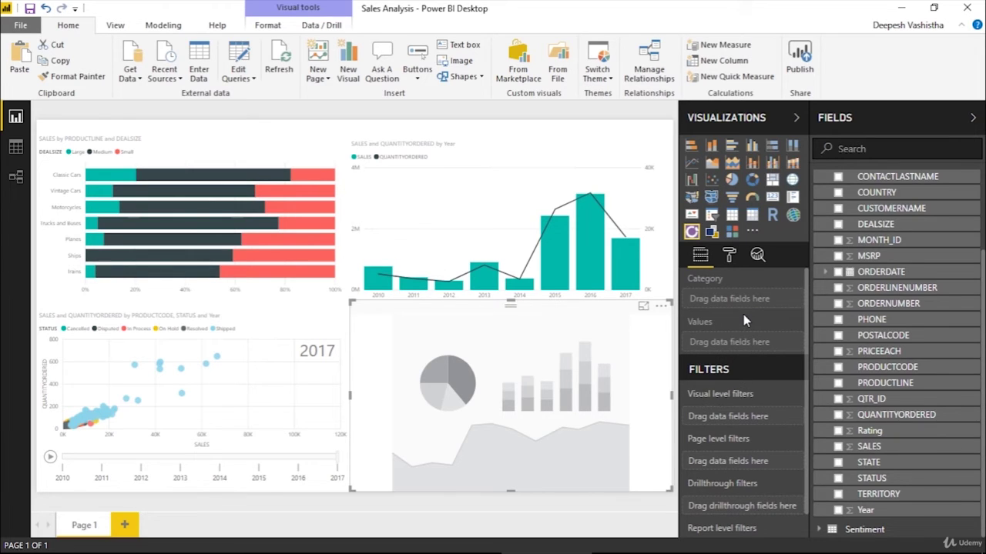
Set the donut chart's category to PRODUCTCODE and its value to the Count of DEALSIZE.
{"action": "left_click", "coordinate": [838, 371]}
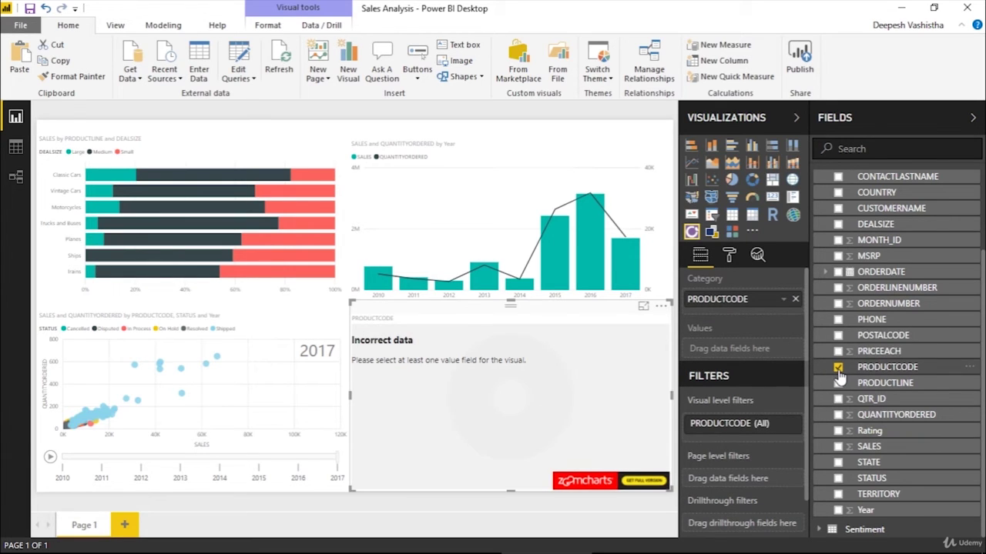
{"action": "scroll", "coordinate": [863, 342], "scroll_direction": "up", "scroll_amount": 3}
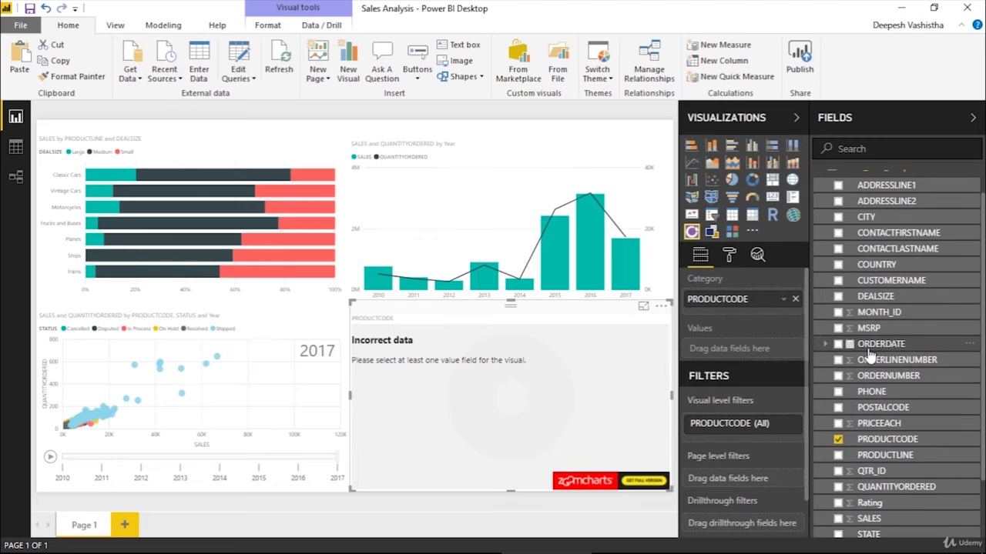
{"action": "left_click_drag", "start_coordinate": [875, 331], "coordinate": [737, 372]}
{"action": "left_click", "coordinate": [792, 349]}
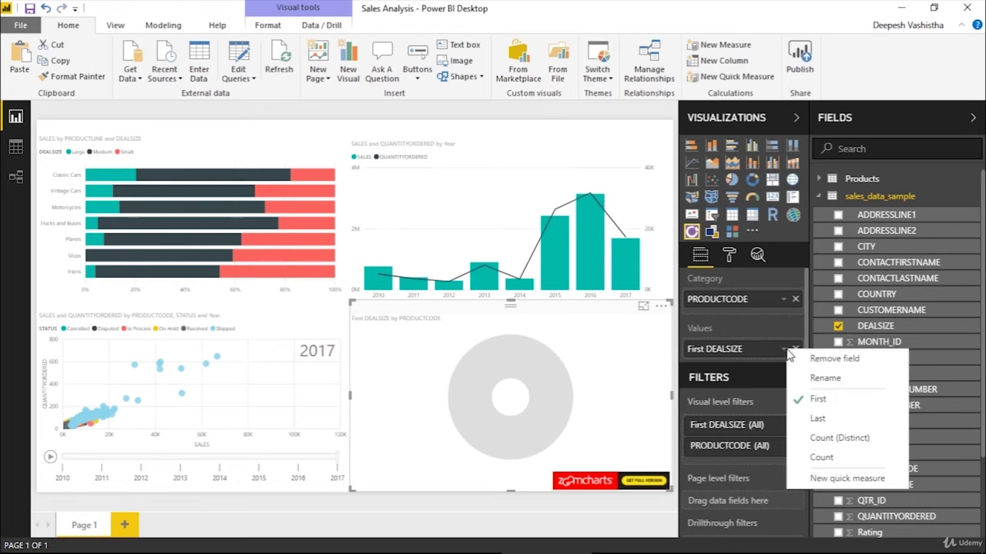
{"action": "left_click", "coordinate": [821, 458]}
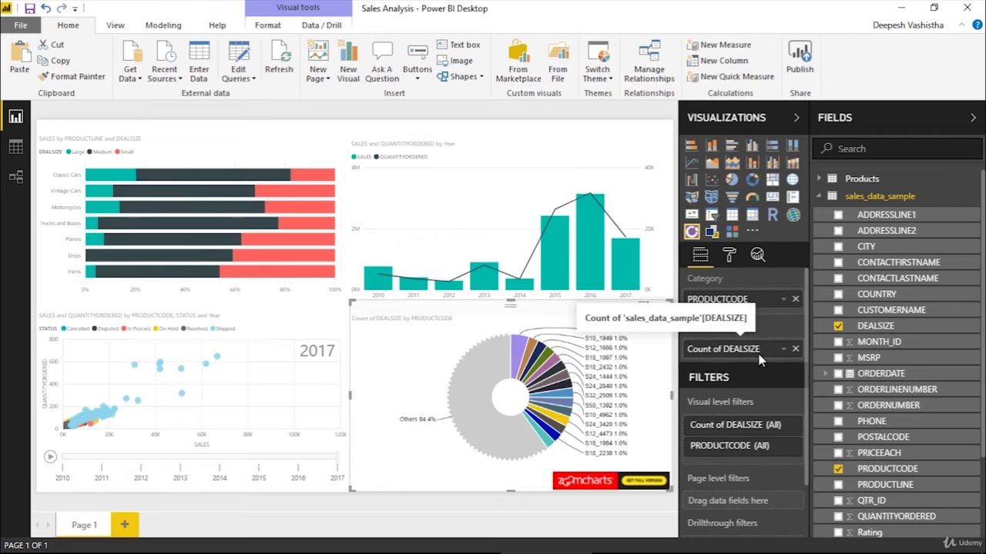
{"action": "mouse_move", "coordinate": [555, 377]}
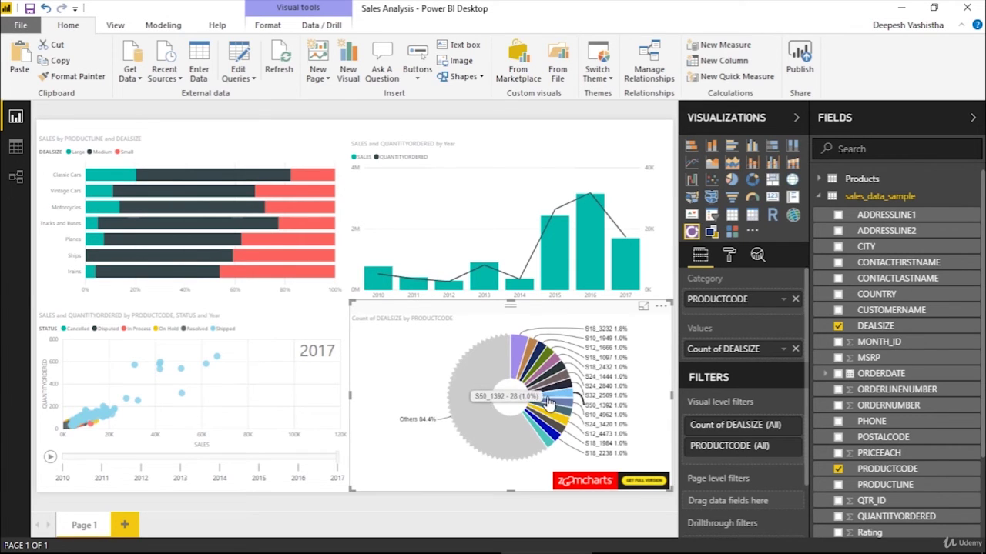
Swap the donut chart's fields so DEALSIZE is the category and the Count of PRODUCTCODE is the value, working in focus mode.
{"action": "mouse_move", "coordinate": [546, 404]}
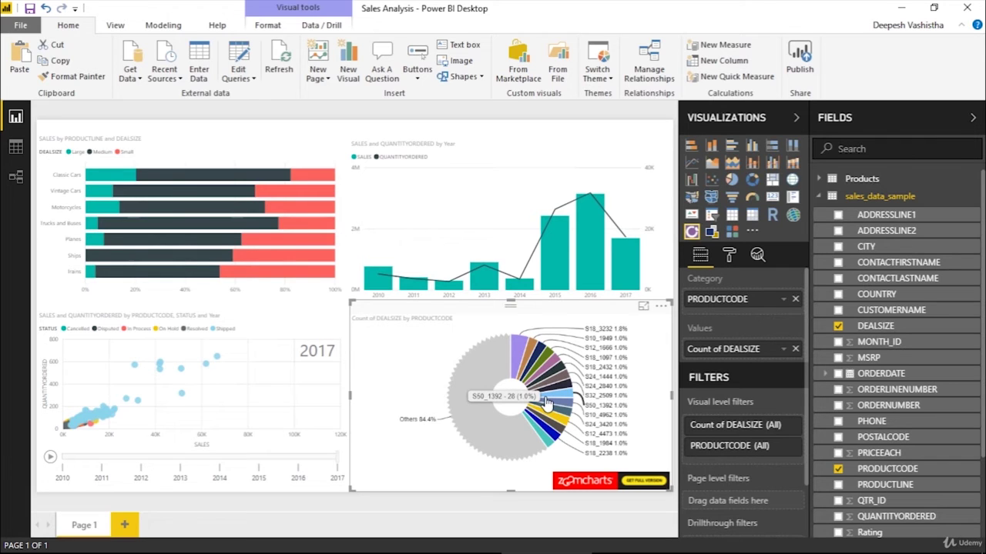
{"action": "mouse_move", "coordinate": [599, 383]}
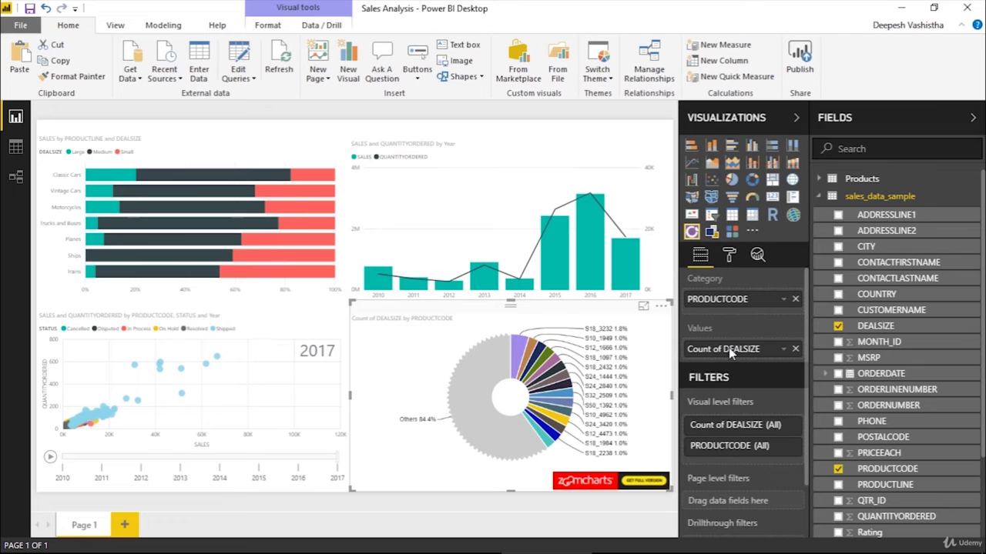
{"action": "left_click_drag", "start_coordinate": [730, 352], "coordinate": [726, 376]}
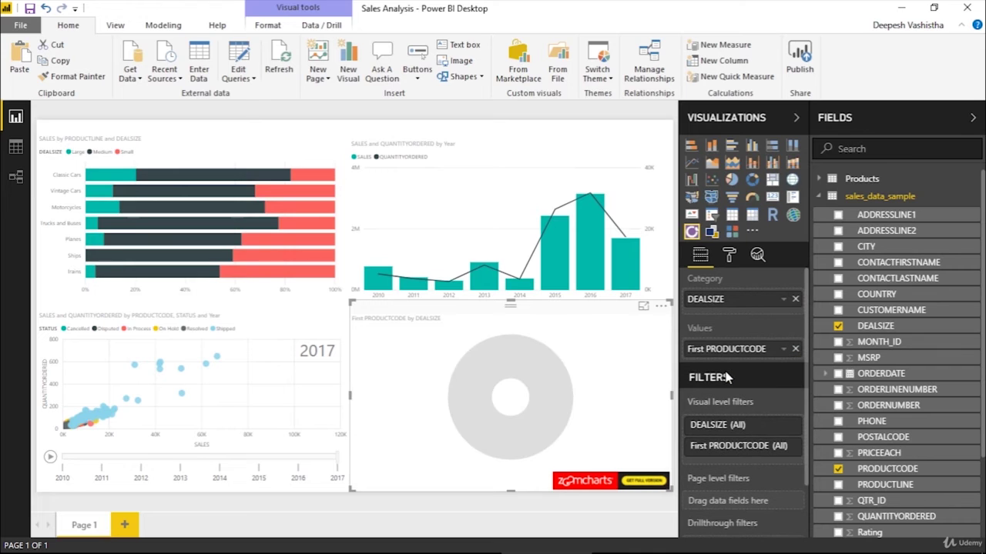
{"action": "left_click", "coordinate": [643, 307]}
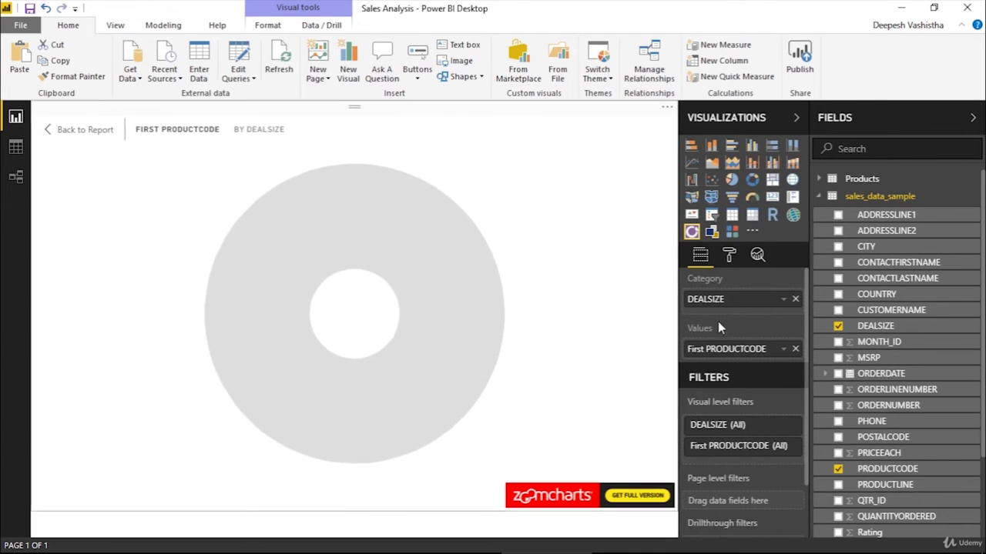
{"action": "left_click", "coordinate": [784, 350]}
{"action": "left_click", "coordinate": [816, 458]}
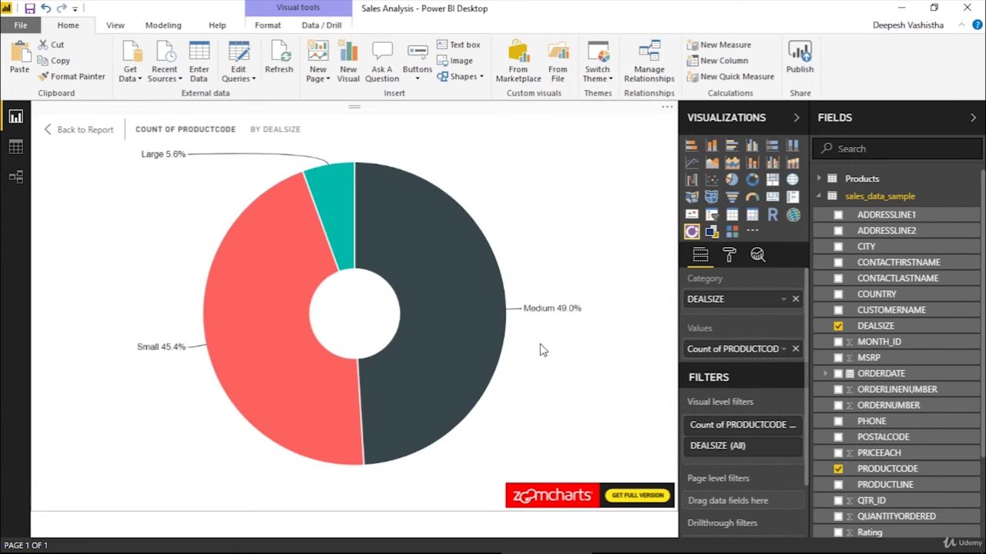
Check the details of the Medium, Large and Small slices in the enlarged donut chart and return to the report page.
{"action": "mouse_move", "coordinate": [497, 329]}
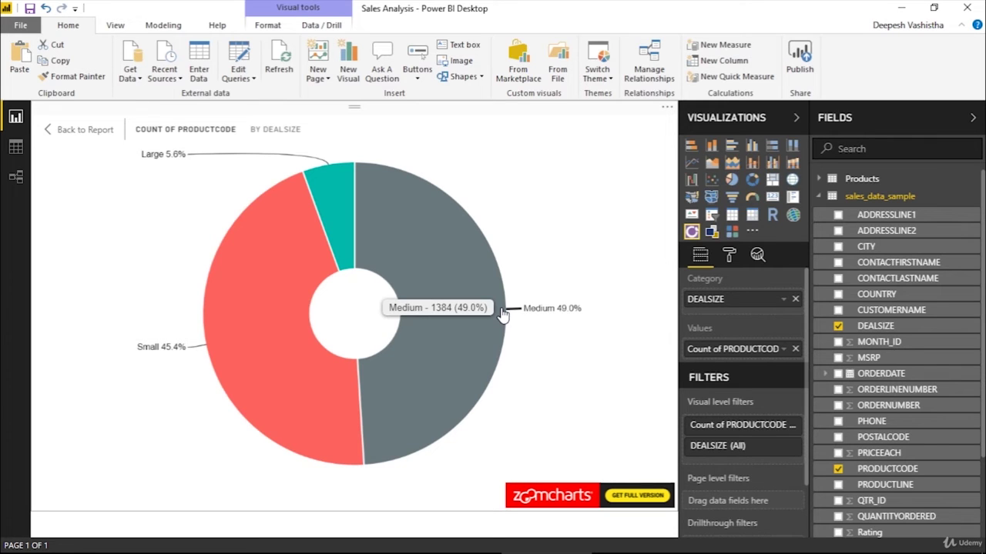
{"action": "mouse_move", "coordinate": [348, 210]}
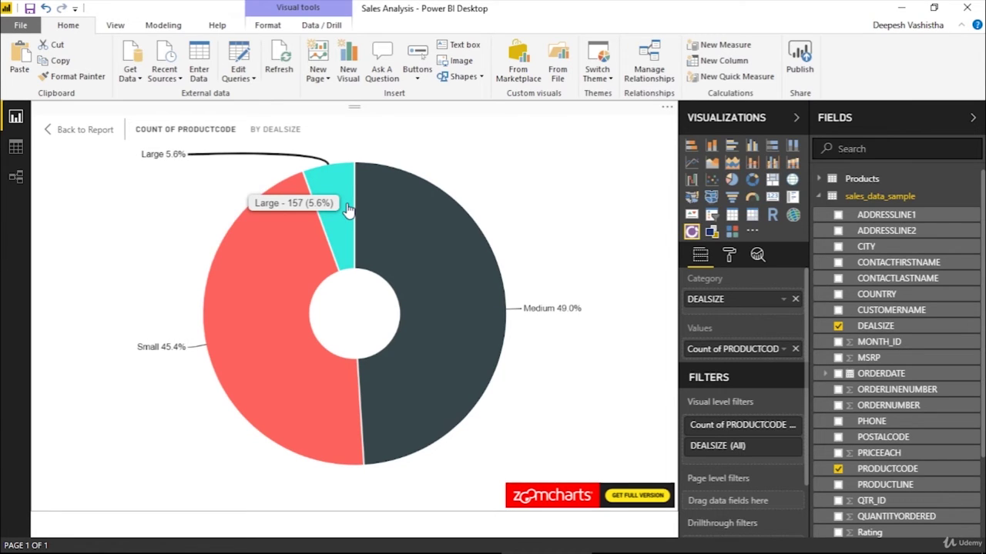
{"action": "mouse_move", "coordinate": [272, 318]}
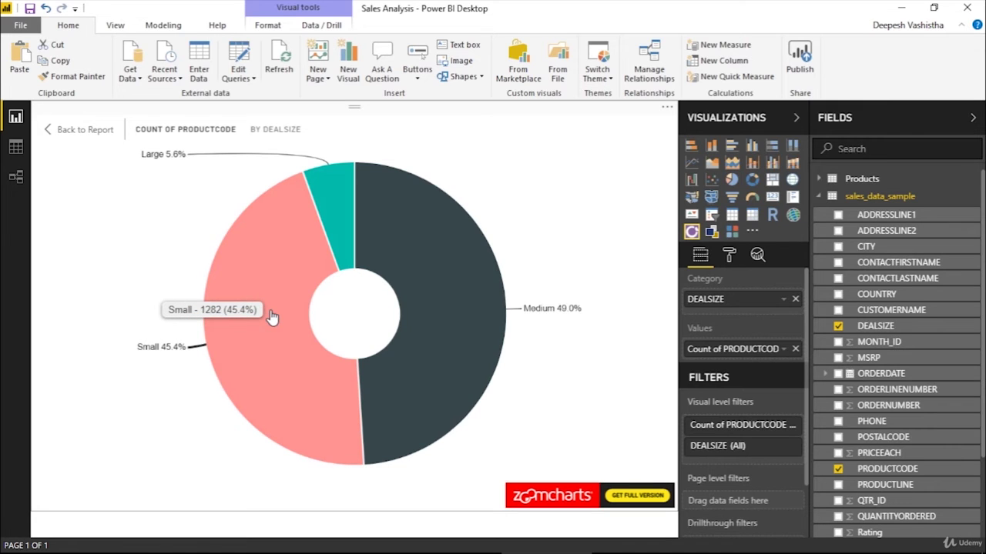
{"action": "left_click", "coordinate": [78, 137]}
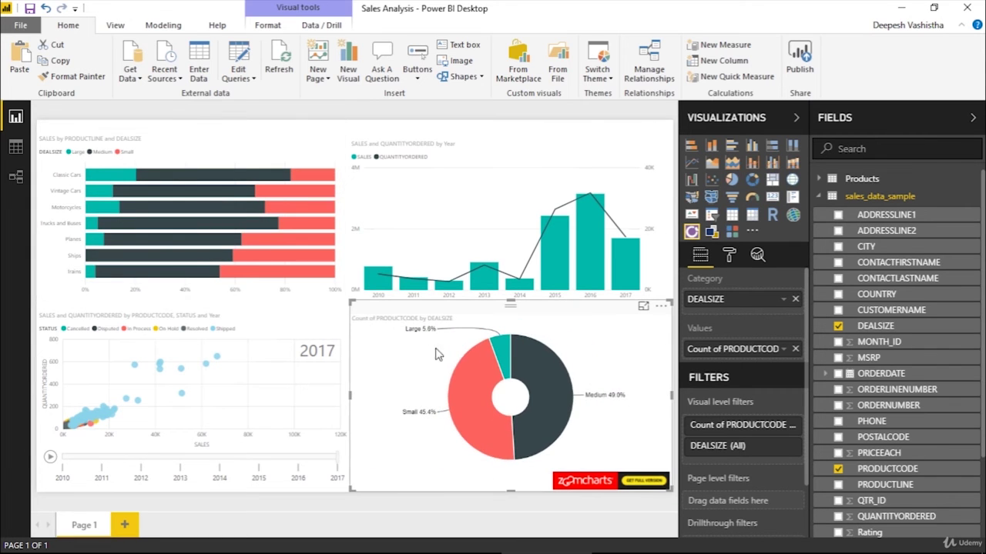
Add PRODUCTCODE as a category level below DEALSIZE and drill into the Medium slice in focus mode.
{"action": "mouse_move", "coordinate": [512, 357]}
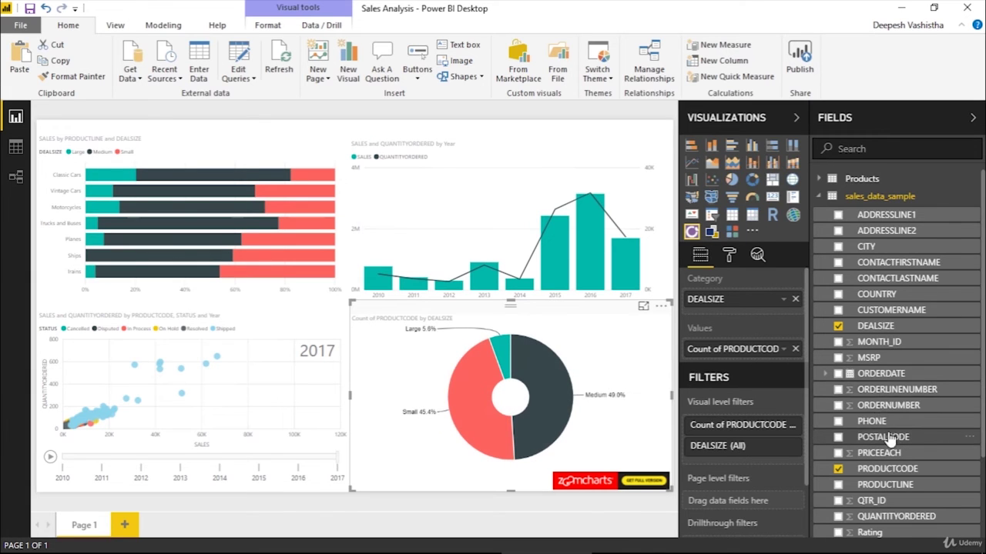
{"action": "scroll", "coordinate": [899, 437], "scroll_direction": "down", "scroll_amount": 2}
{"action": "left_click_drag", "start_coordinate": [911, 410], "coordinate": [774, 318]}
{"action": "left_click_drag", "start_coordinate": [774, 312], "coordinate": [774, 312]}
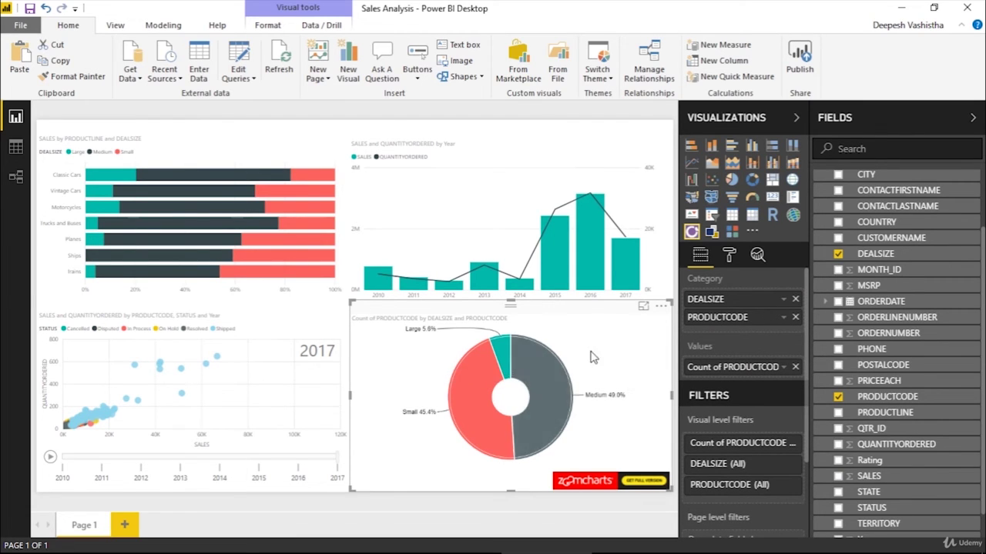
{"action": "left_click", "coordinate": [643, 307]}
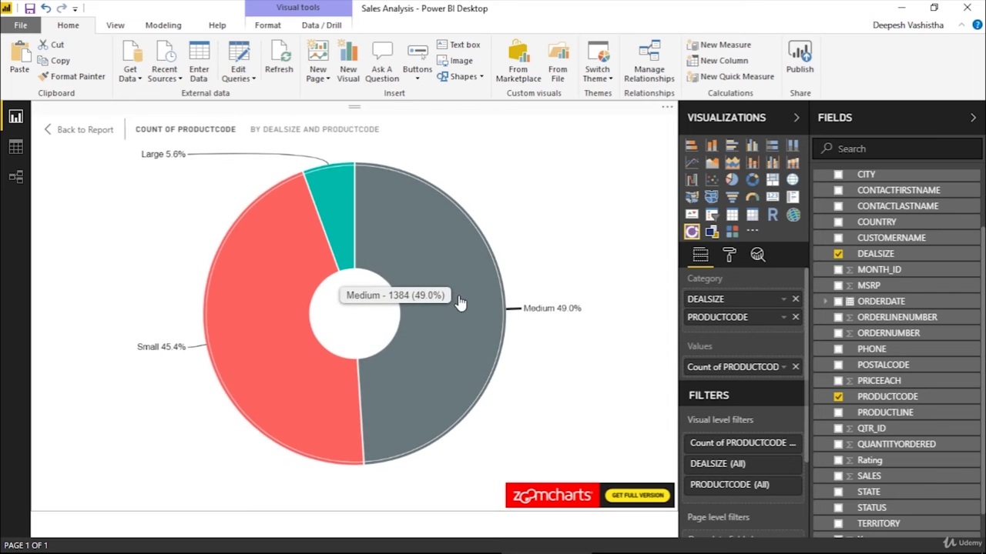
{"action": "left_click", "coordinate": [459, 308]}
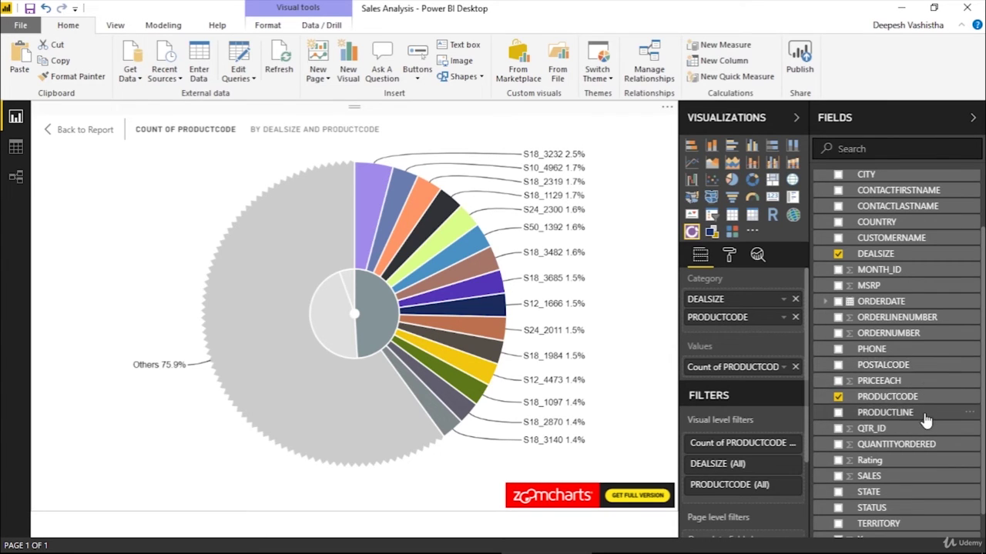
Replace PRODUCTCODE with PRODUCTLINE as the donut's second category level, and test drilling into Medium and back up.
{"action": "left_click_drag", "start_coordinate": [923, 414], "coordinate": [798, 318]}
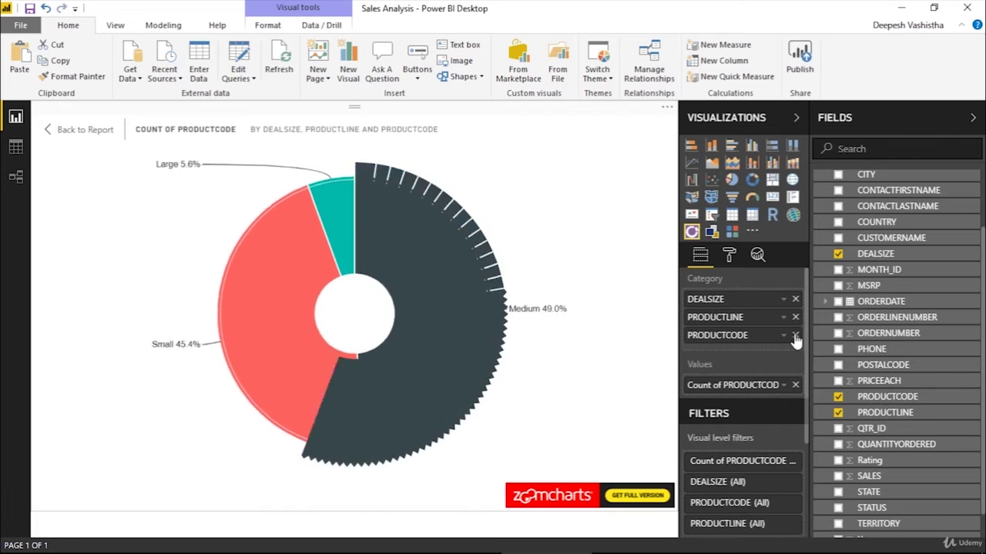
{"action": "left_click", "coordinate": [795, 334]}
{"action": "left_click", "coordinate": [462, 316]}
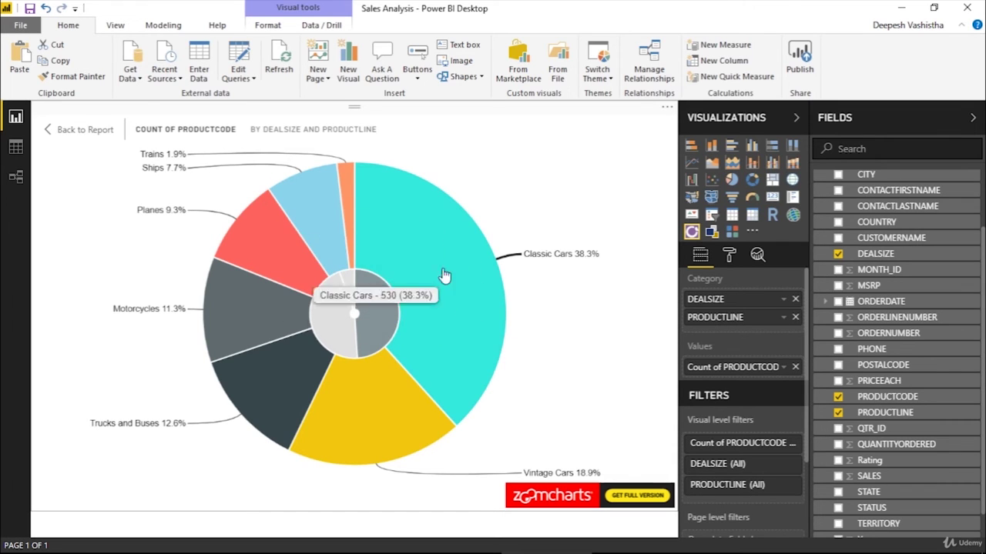
{"action": "left_click", "coordinate": [359, 316]}
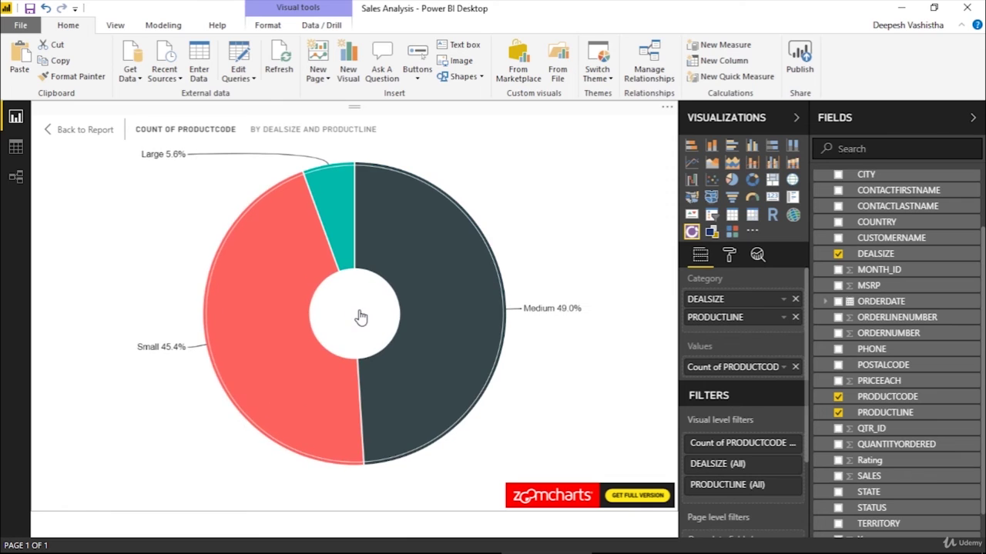
Drill into the Small and Large slices to examine their product lines, and return to the report page.
{"action": "left_click", "coordinate": [298, 333]}
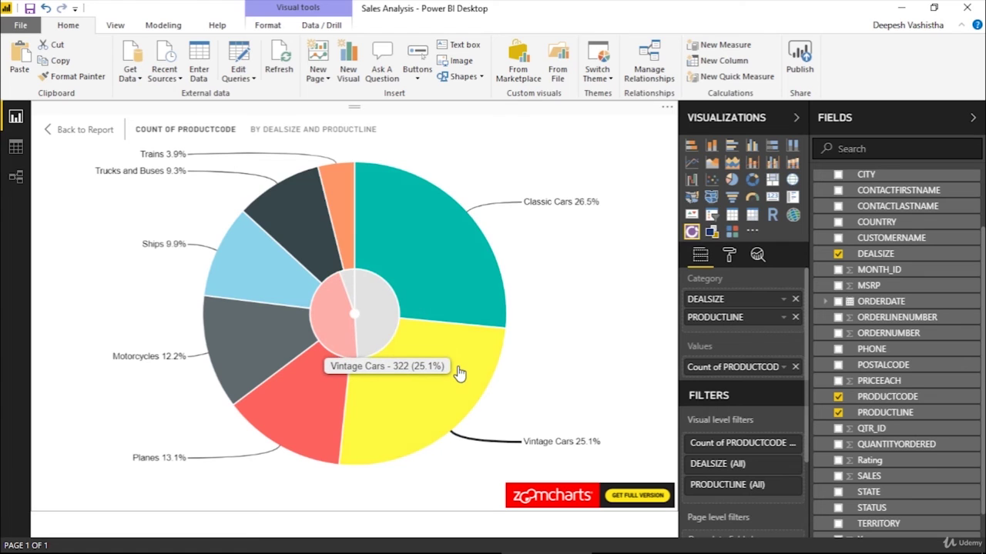
{"action": "left_click", "coordinate": [359, 322]}
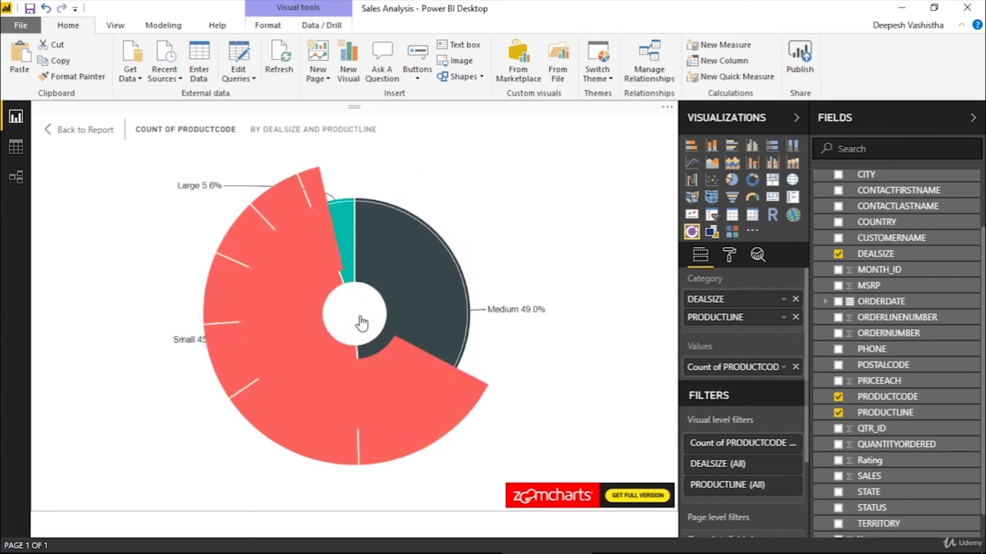
{"action": "left_click", "coordinate": [342, 230]}
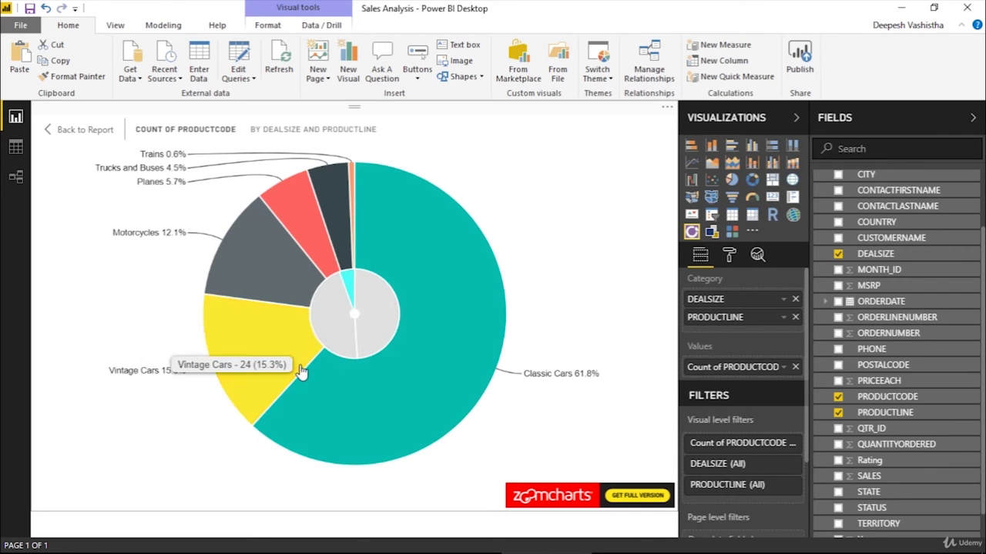
{"action": "left_click", "coordinate": [352, 310]}
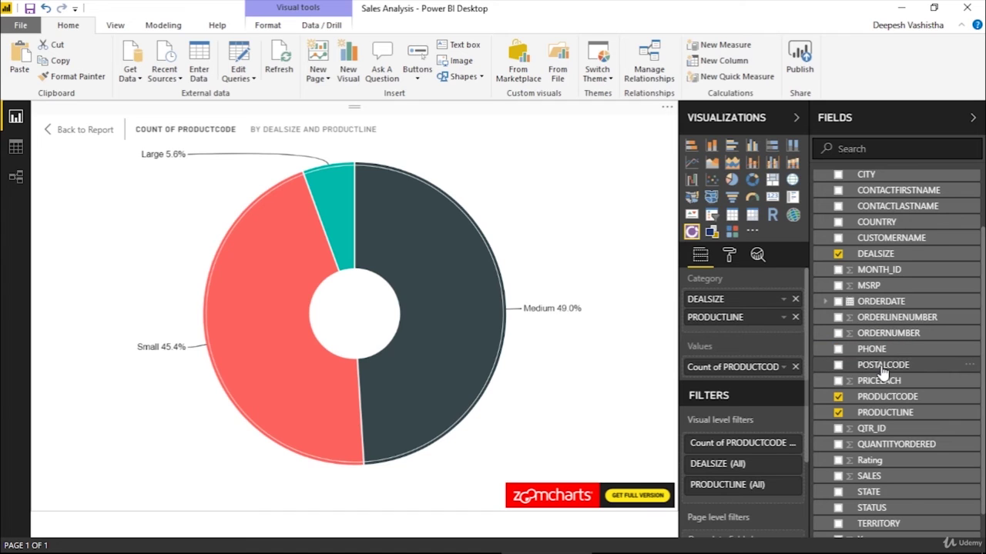
{"action": "key", "text": "Escape"}
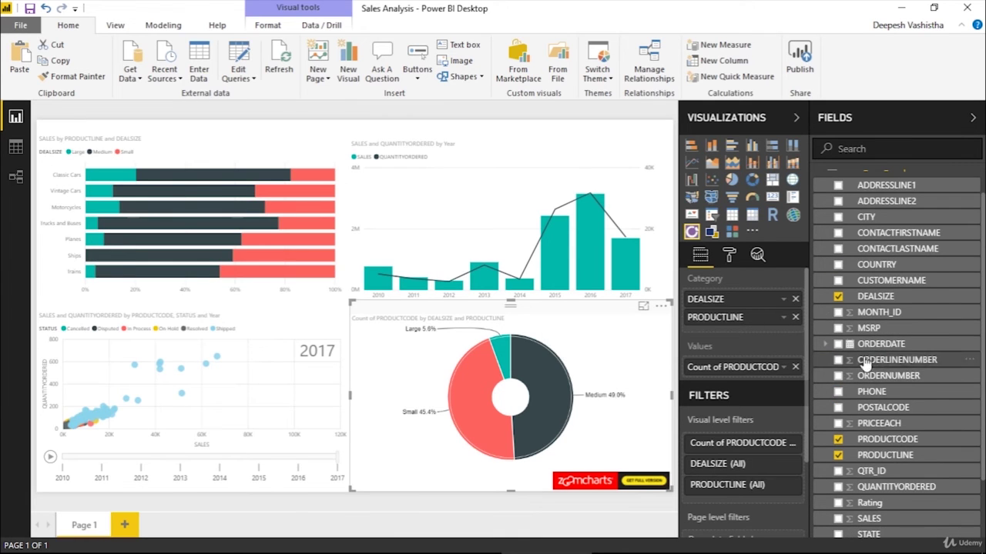
Add COUNTRY as the donut's third category level and drill through Medium and Classic Cars to the countries in focus mode.
{"action": "scroll", "coordinate": [901, 343], "scroll_direction": "up", "scroll_amount": 1}
{"action": "left_click_drag", "start_coordinate": [907, 300], "coordinate": [732, 331]}
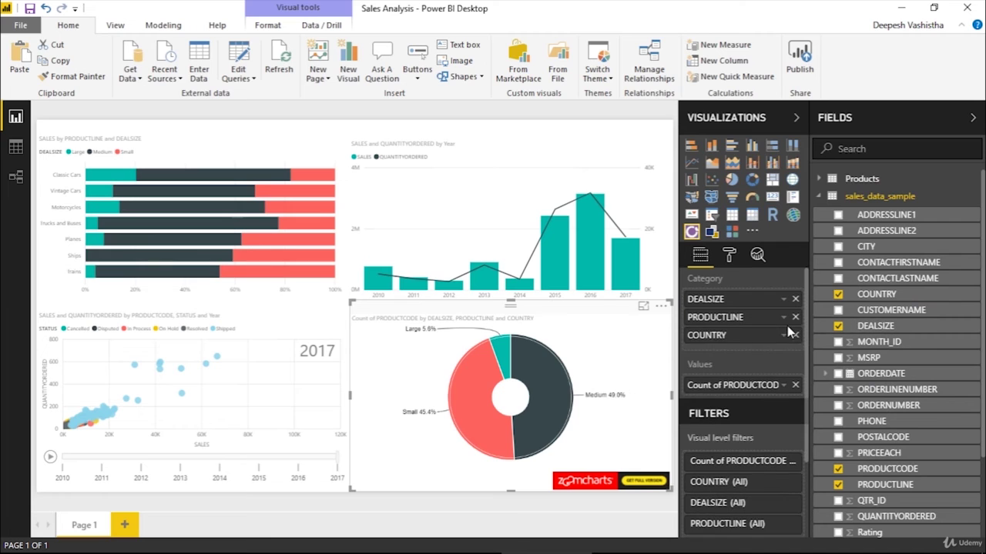
{"action": "left_click", "coordinate": [643, 307]}
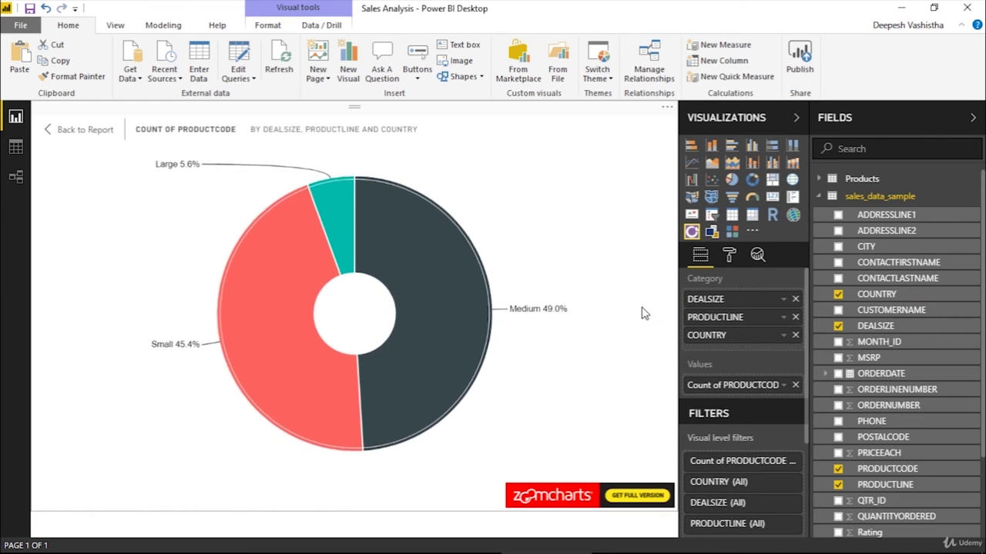
{"action": "left_click", "coordinate": [479, 311]}
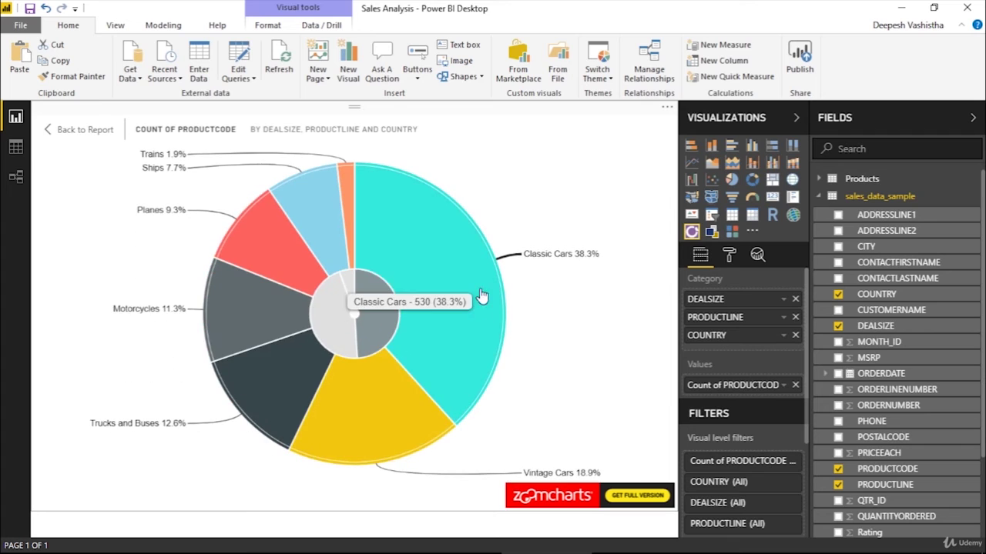
{"action": "left_click", "coordinate": [426, 329]}
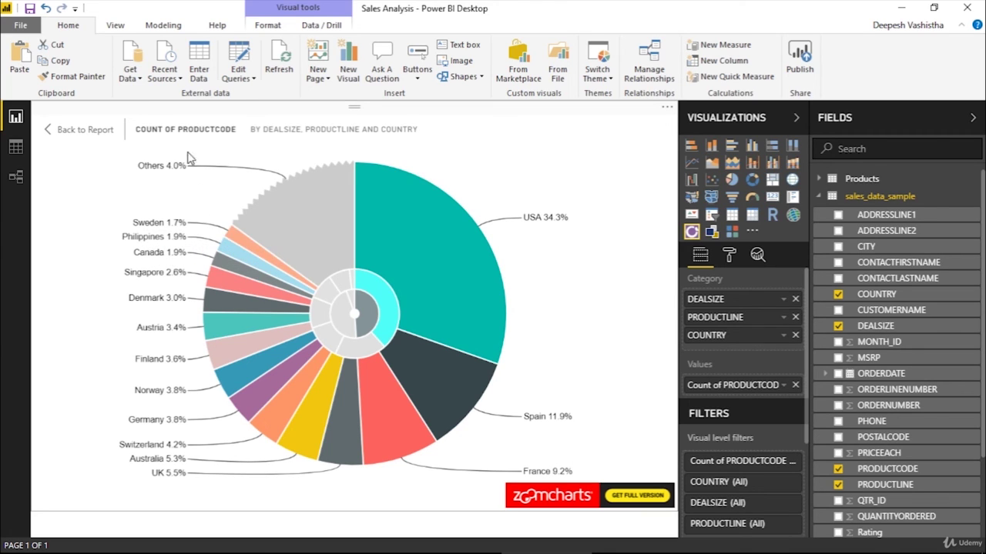
View the drilled-down donut on the report page, drill it back up to the deal sizes in focus mode, and return to the report.
{"action": "left_click", "coordinate": [86, 129]}
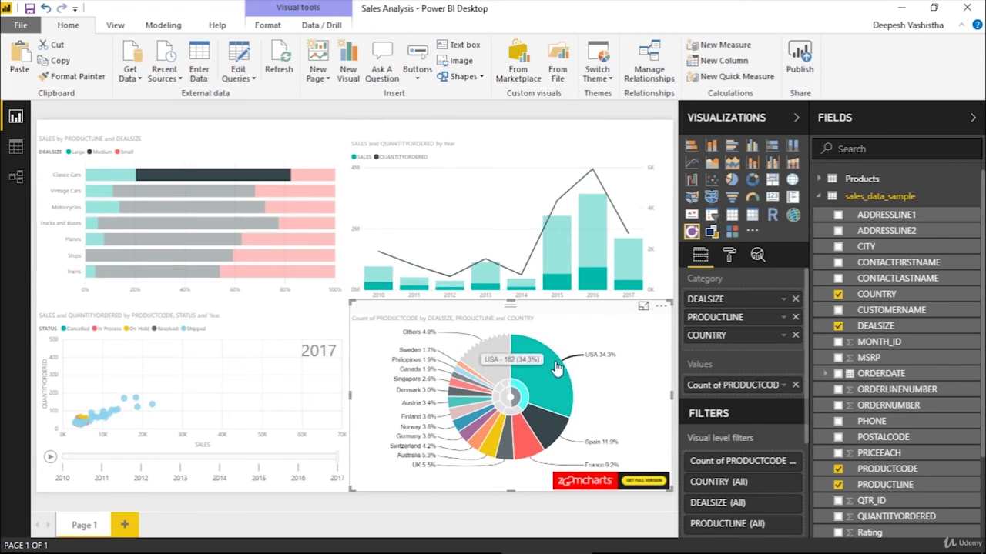
{"action": "left_click", "coordinate": [643, 307]}
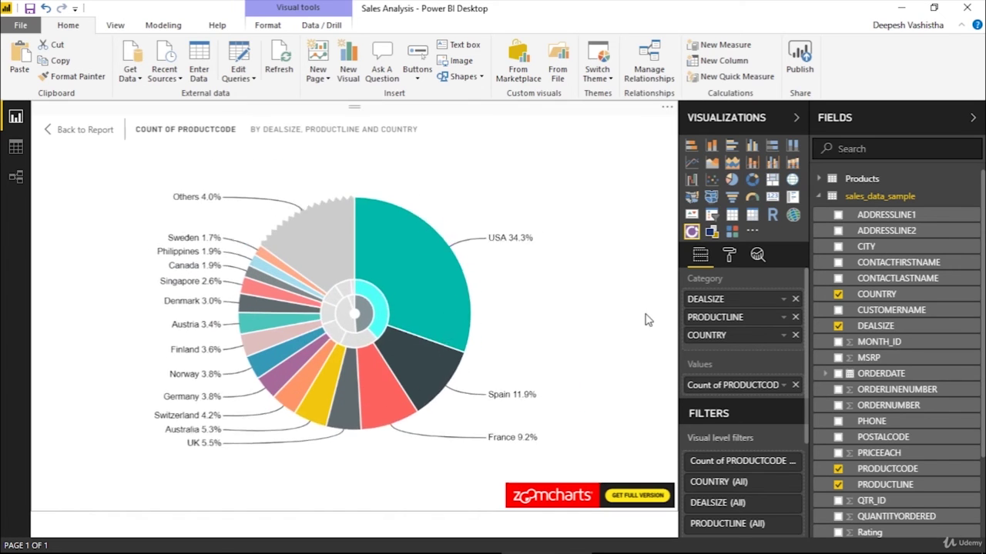
{"action": "left_click", "coordinate": [354, 316]}
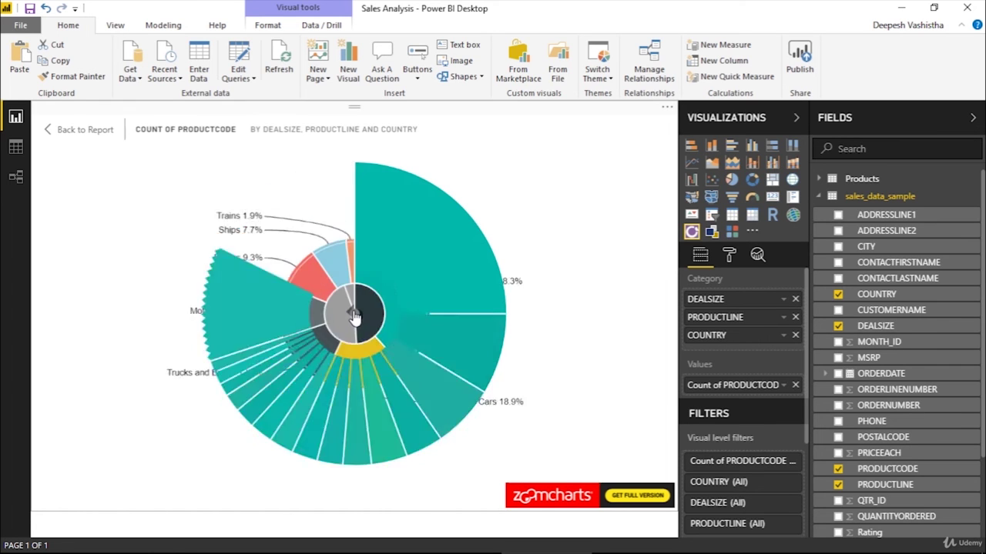
{"action": "left_click", "coordinate": [322, 296]}
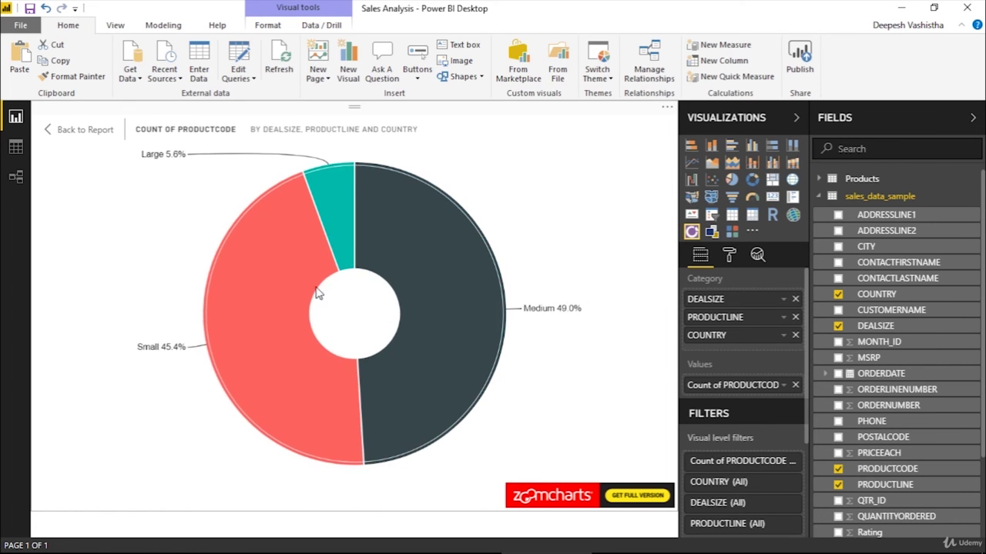
{"action": "left_click", "coordinate": [69, 131]}
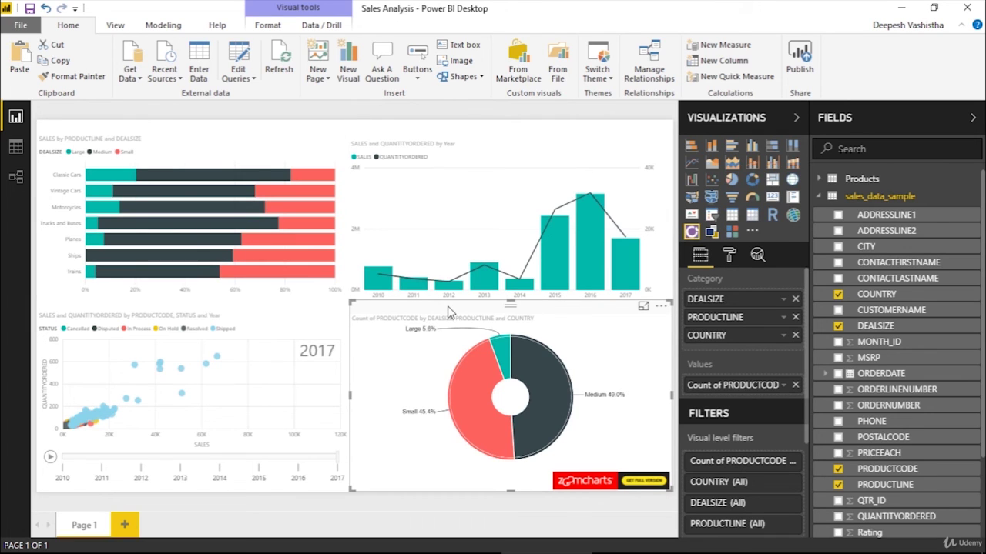
Drill into Medium and Classic Cars on the report page to examine the cross-filtered visuals, drill back up and deselect the donut chart.
{"action": "mouse_move", "coordinate": [546, 377]}
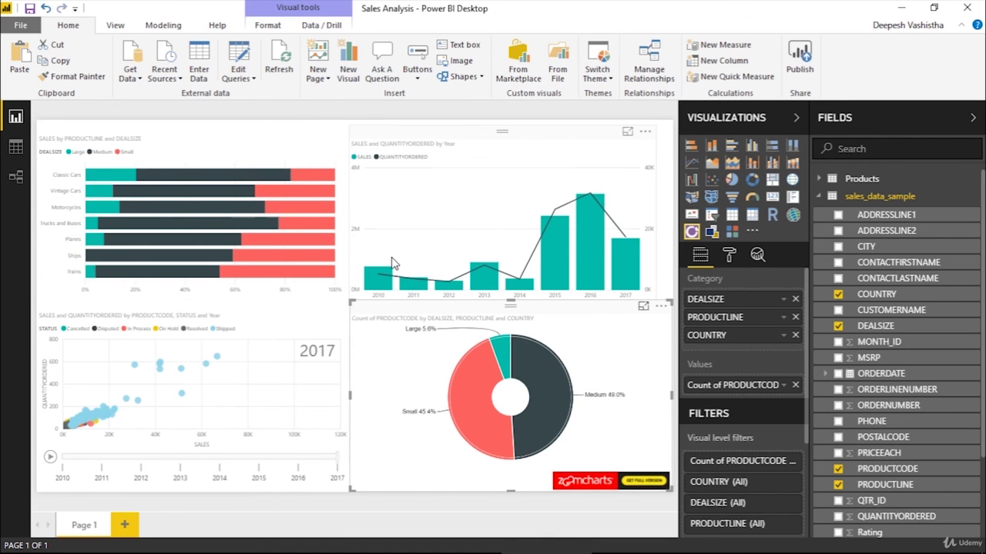
{"action": "left_click", "coordinate": [527, 363]}
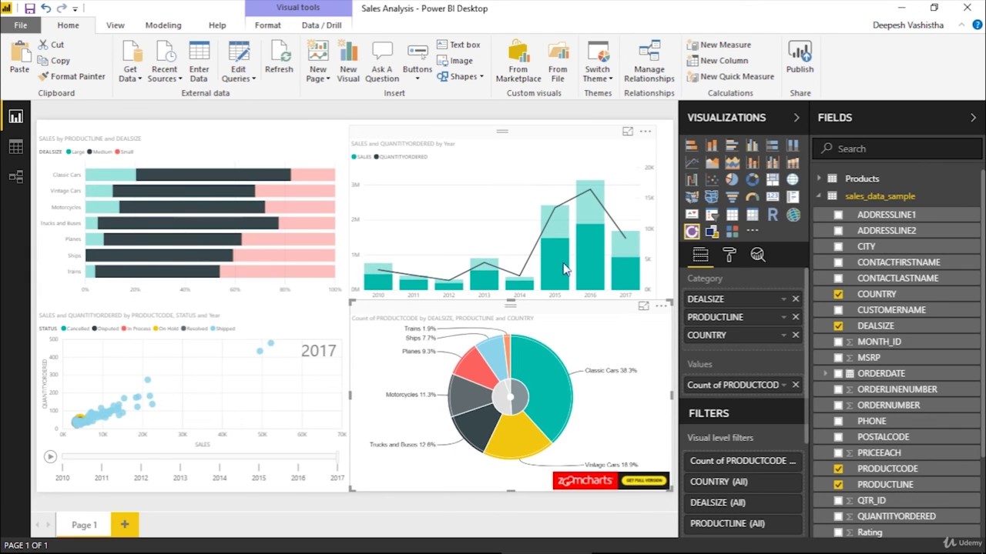
{"action": "left_click", "coordinate": [528, 383]}
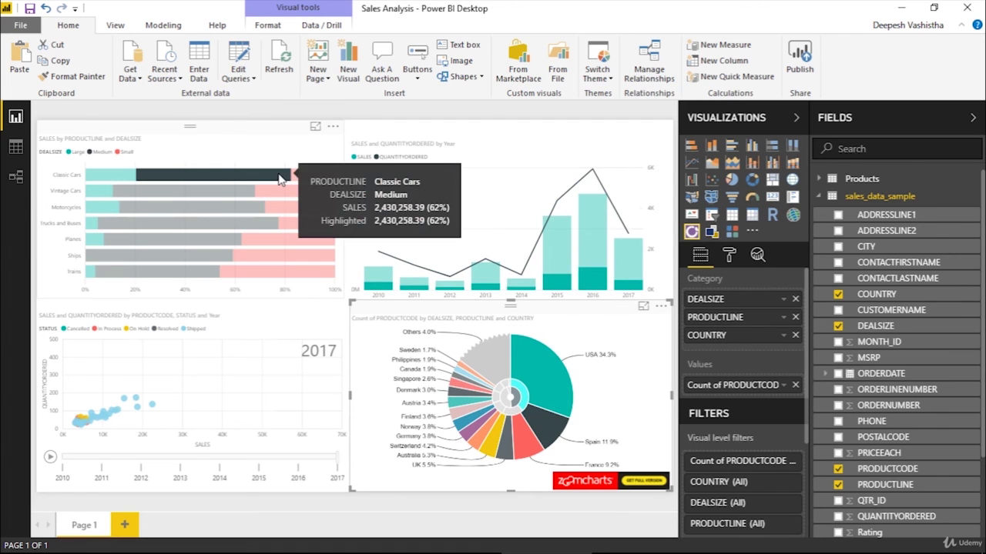
{"action": "left_click", "coordinate": [510, 398]}
{"action": "left_click", "coordinate": [510, 399]}
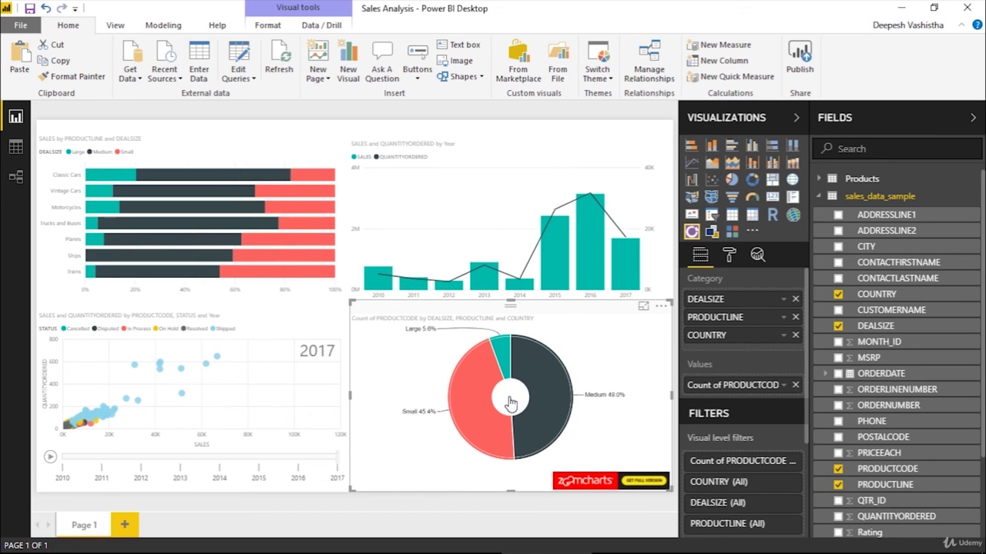
{"action": "left_click", "coordinate": [676, 337]}
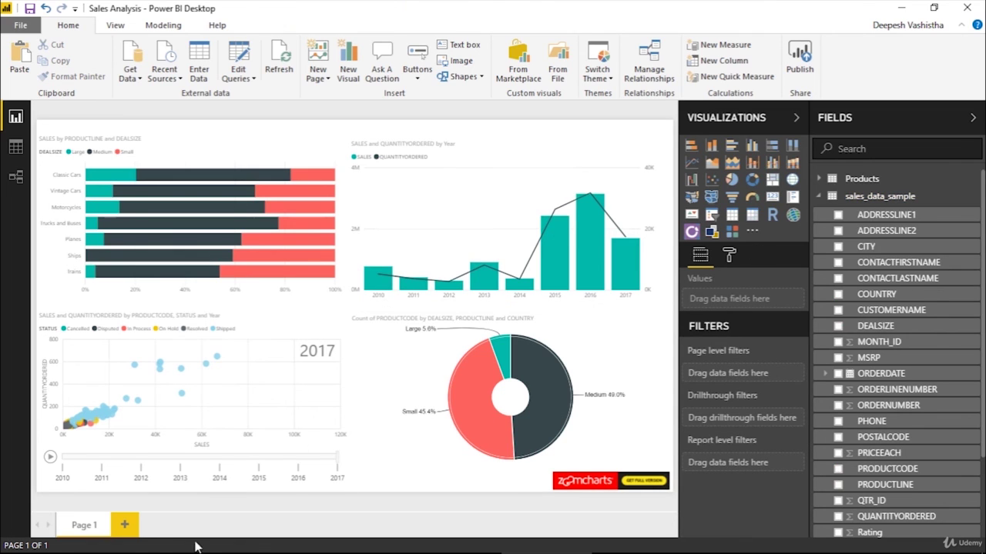